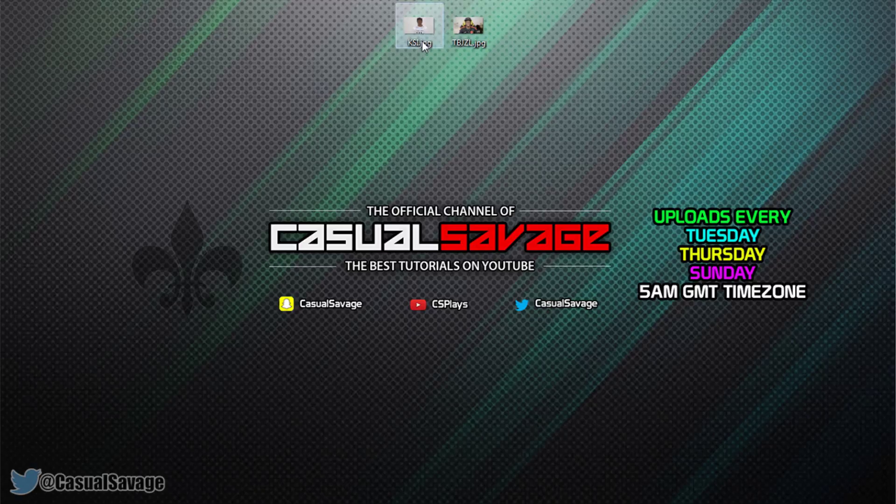
Step: Preview KSI.jpg and TBJZL.jpg in Photo Viewer, then drag both photos into Photoshop
{"action": "double_click", "coordinate": [422, 41]}
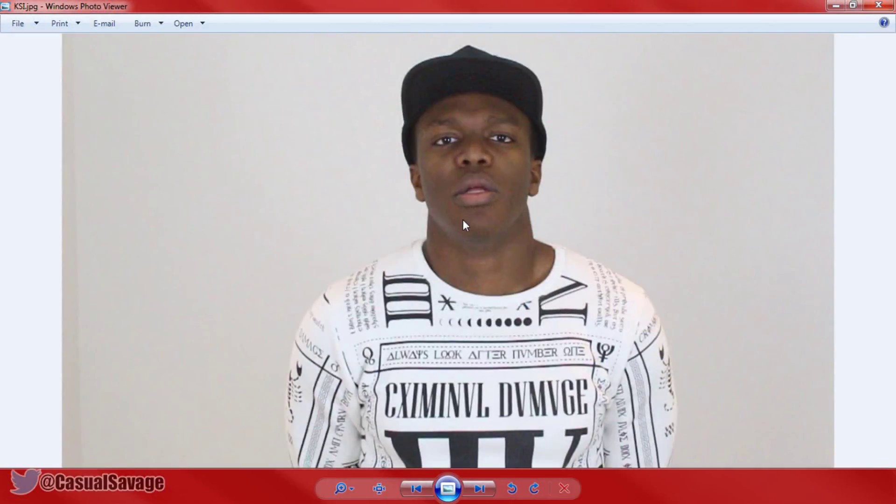
{"action": "left_click", "coordinate": [878, 6]}
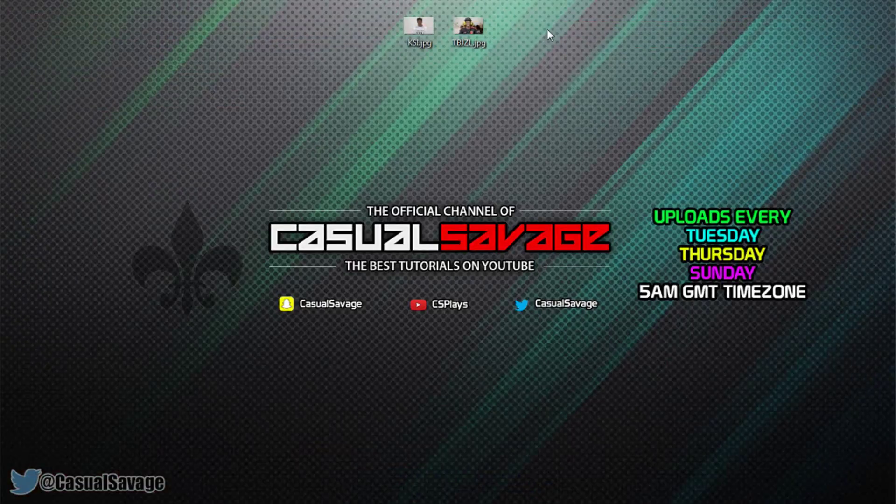
{"action": "double_click", "coordinate": [470, 33]}
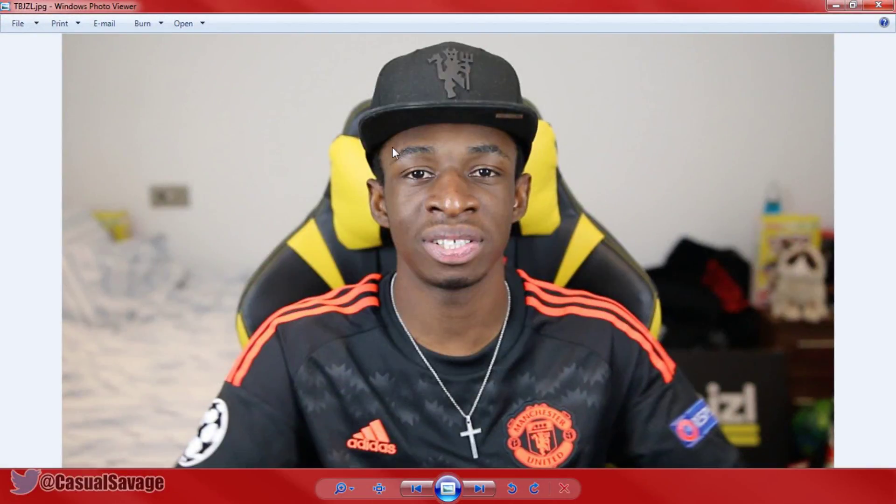
{"action": "key", "text": "Escape"}
{"action": "left_click_drag", "start_coordinate": [339, 2], "coordinate": [469, 206]}
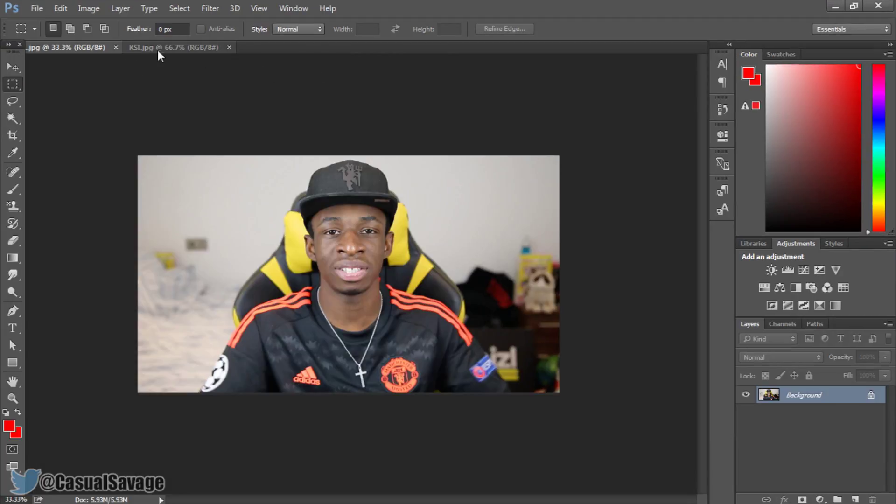
Step: Convert KSI.jpg's locked Background into Layer 0 and zoom in on KSI's face
{"action": "left_click", "coordinate": [182, 50]}
{"action": "key", "text": "v"}
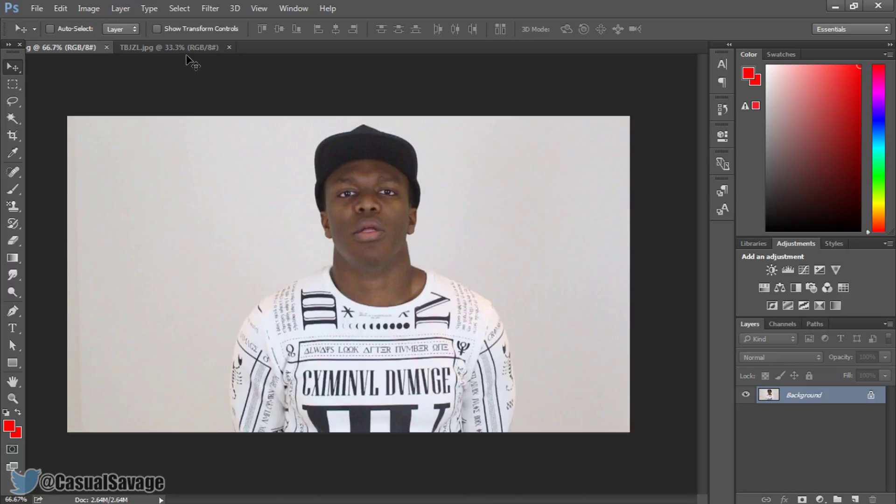
{"action": "left_click", "coordinate": [133, 48]}
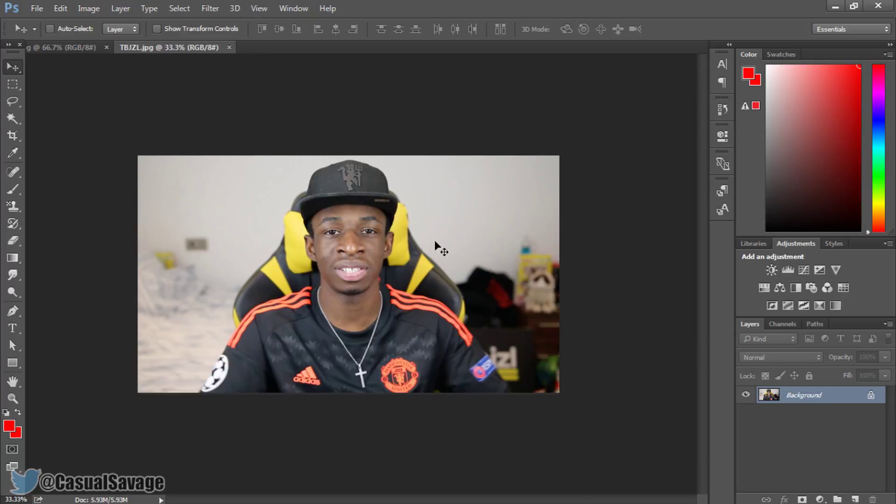
{"action": "left_click", "coordinate": [65, 49]}
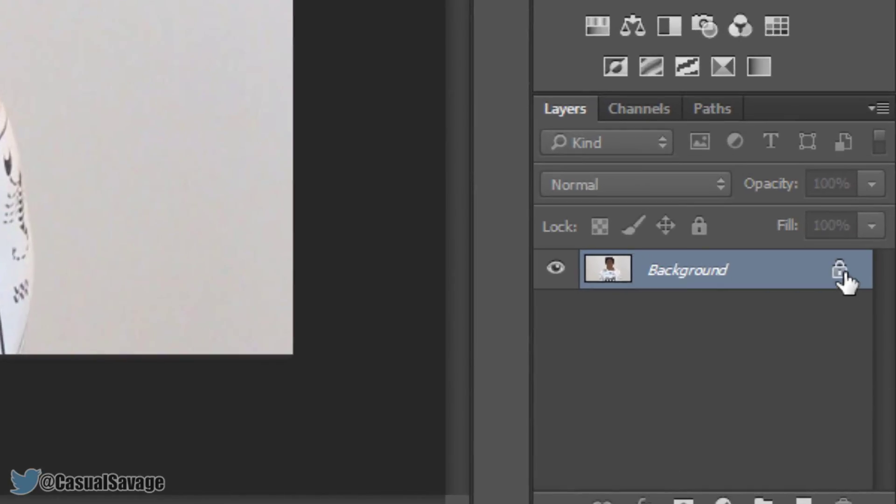
{"action": "left_click", "coordinate": [848, 304]}
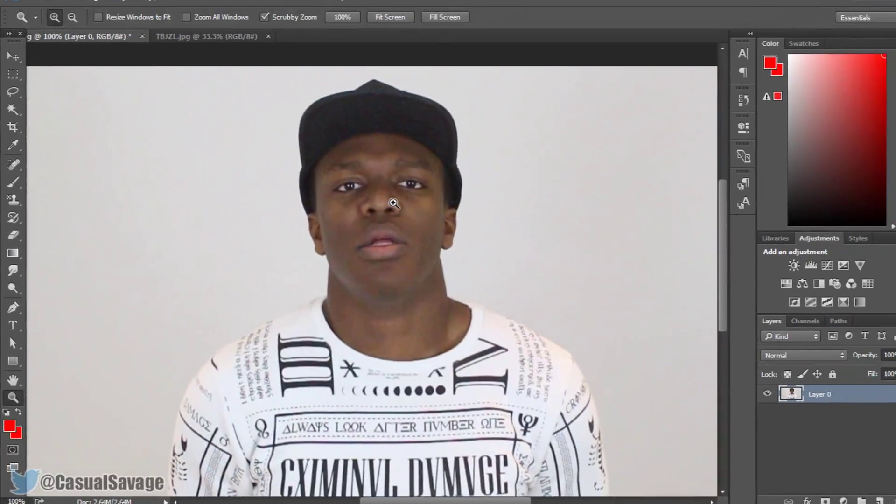
{"action": "left_click", "coordinate": [394, 202]}
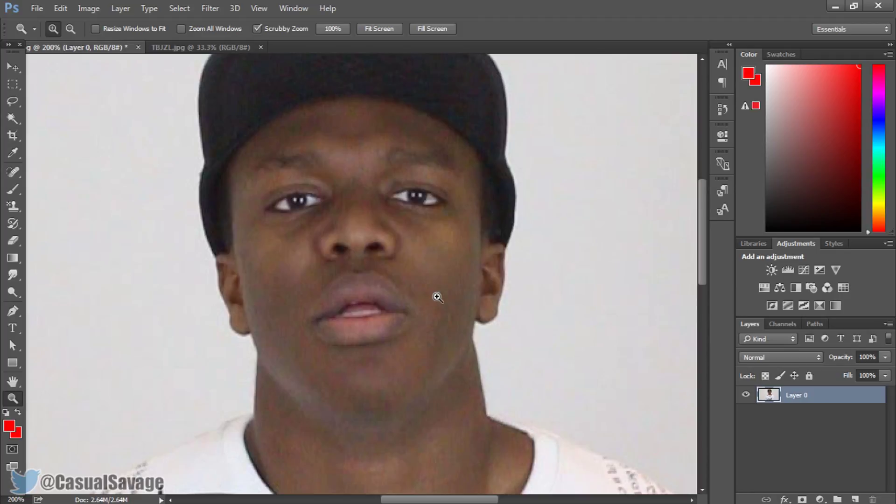
Step: Trace a freehand Lasso selection around KSI's face from forehead to chin
{"action": "key", "text": "l"}
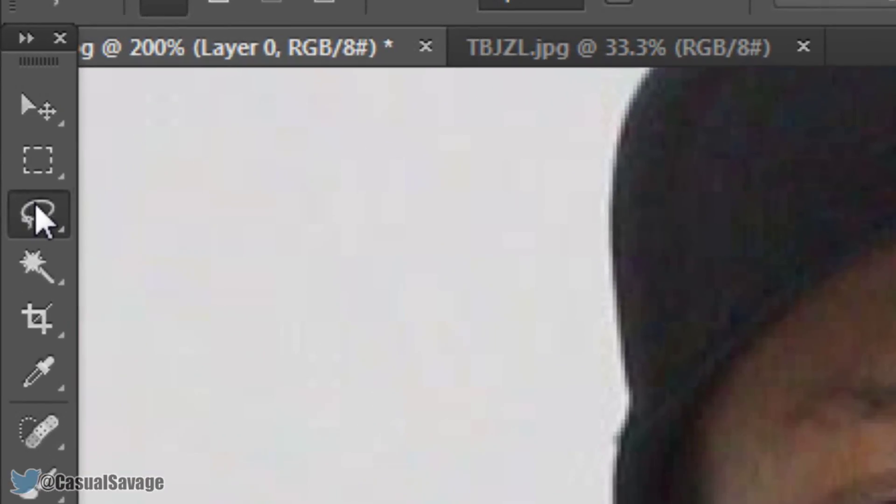
{"action": "right_click", "coordinate": [33, 208]}
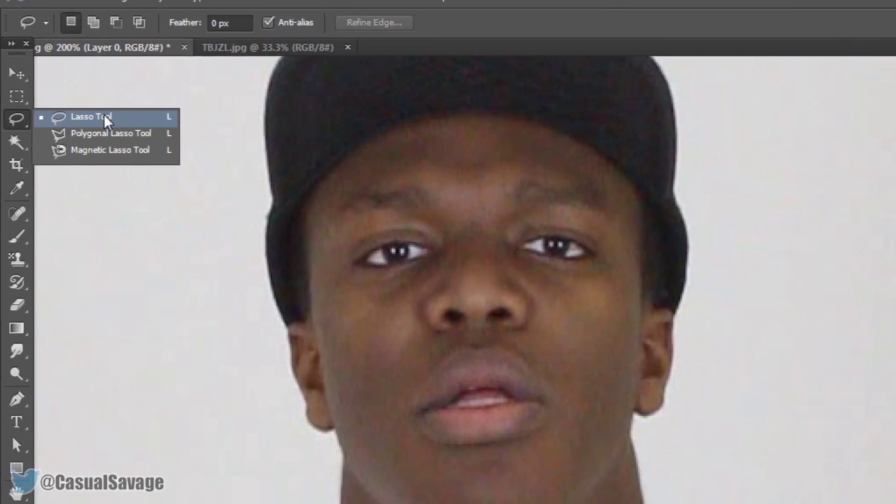
{"action": "left_click", "coordinate": [105, 118]}
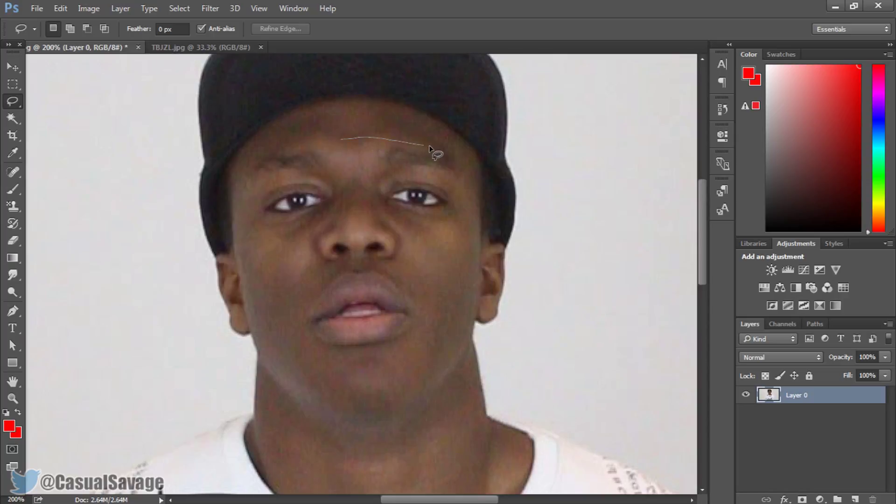
{"action": "left_click_drag", "start_coordinate": [443, 152], "coordinate": [464, 192]}
{"action": "left_click_drag", "start_coordinate": [345, 377], "coordinate": [288, 348]}
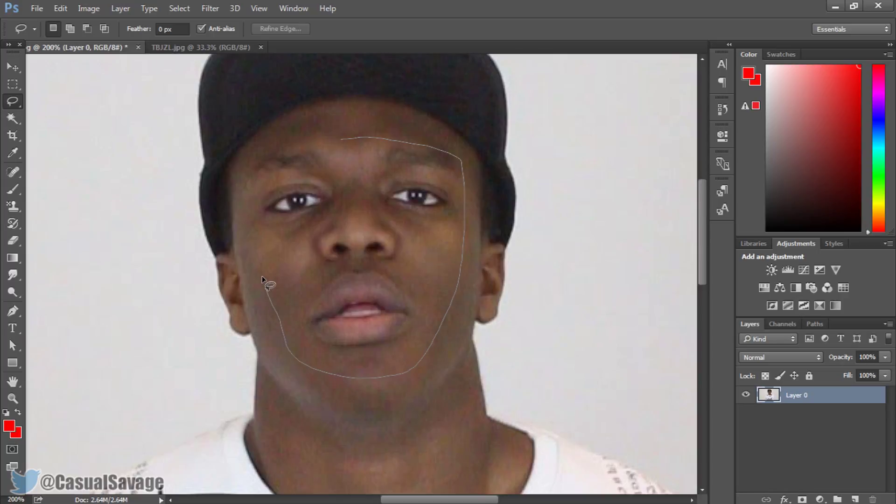
{"action": "left_click_drag", "start_coordinate": [238, 189], "coordinate": [238, 176]}
{"action": "left_click_drag", "start_coordinate": [344, 140], "coordinate": [346, 139]}
Step: Copy the selected face and switch to the TBJZL.jpg document
{"action": "key", "text": "ctrl+c"}
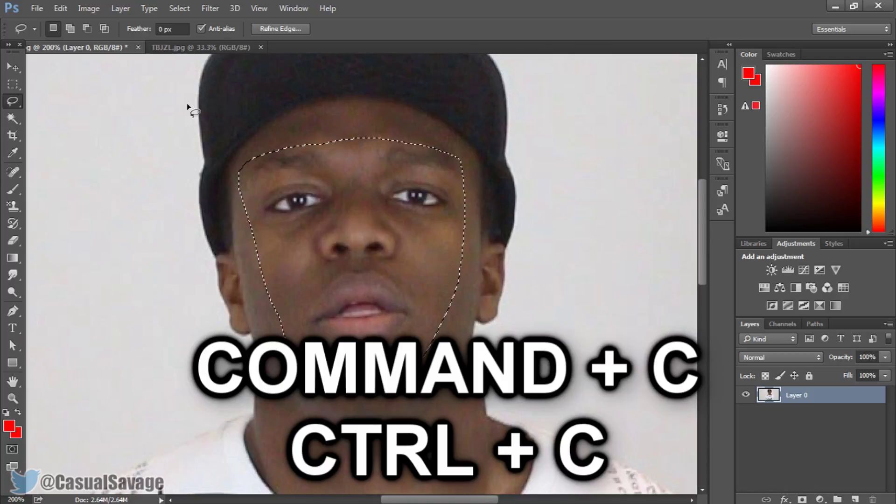
{"action": "left_click", "coordinate": [61, 7]}
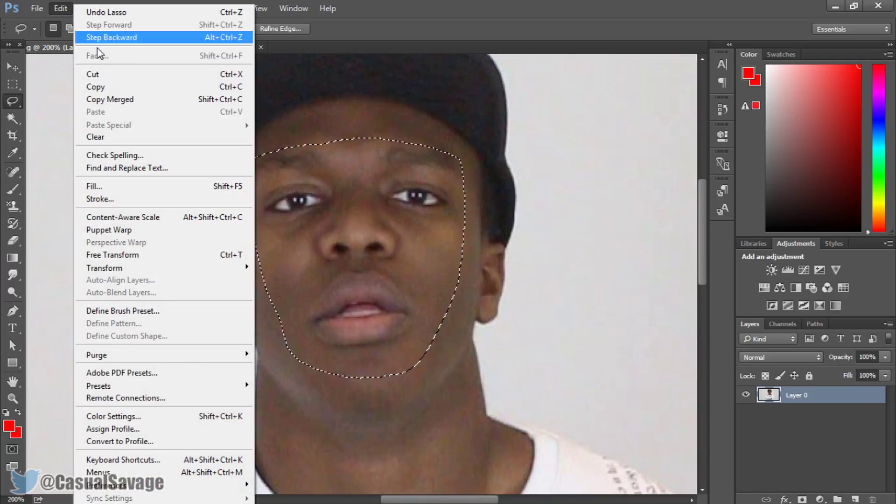
{"action": "left_click", "coordinate": [120, 86]}
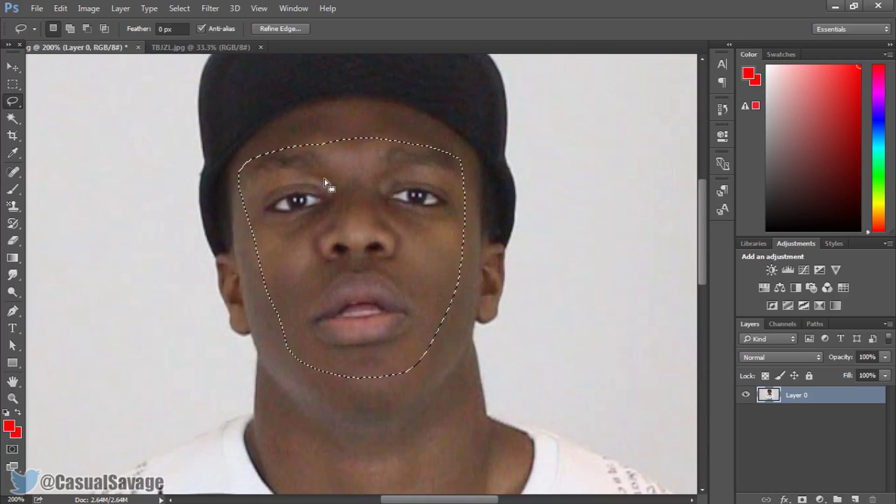
{"action": "left_click", "coordinate": [193, 47]}
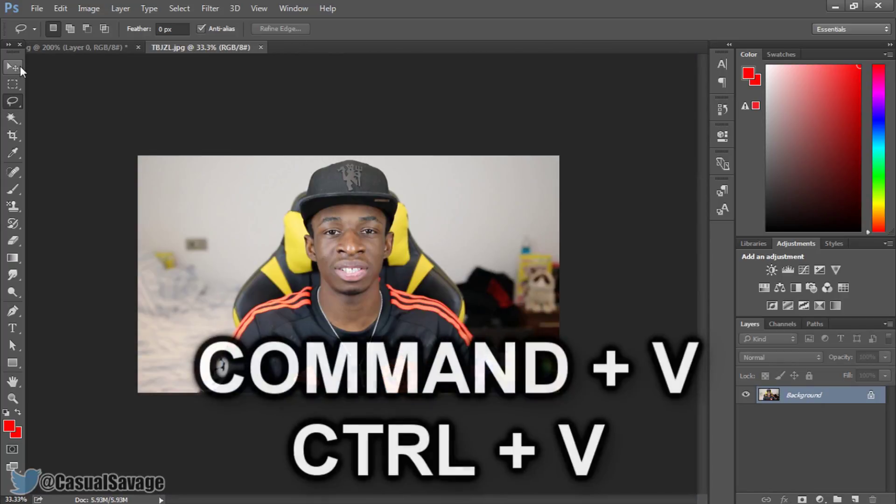
Step: Paste the face into TBJZL.jpg as Layer 1 and move it up over his eyes
{"action": "left_click", "coordinate": [19, 67]}
{"action": "key", "text": "ctrl+v"}
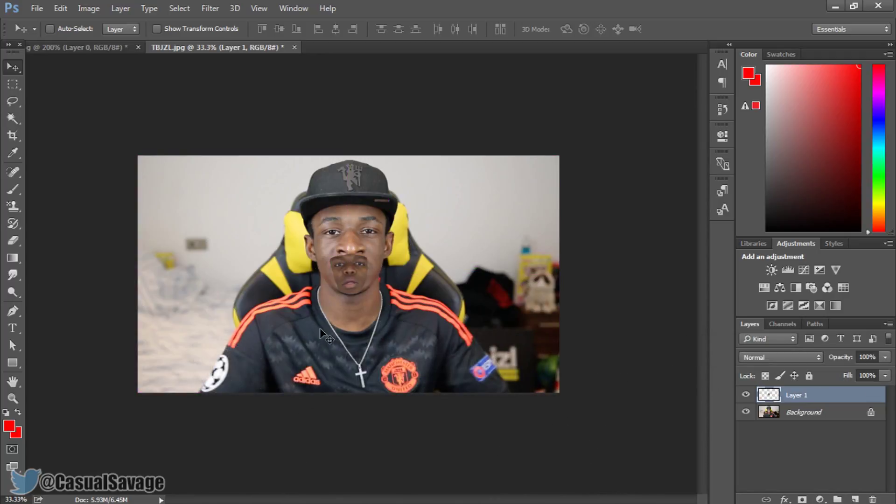
{"action": "left_click", "coordinate": [12, 397]}
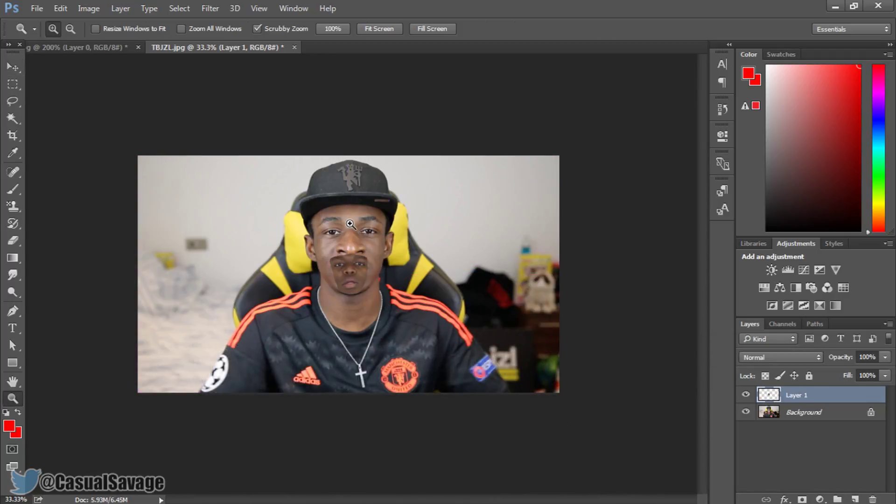
{"action": "left_click", "coordinate": [351, 243]}
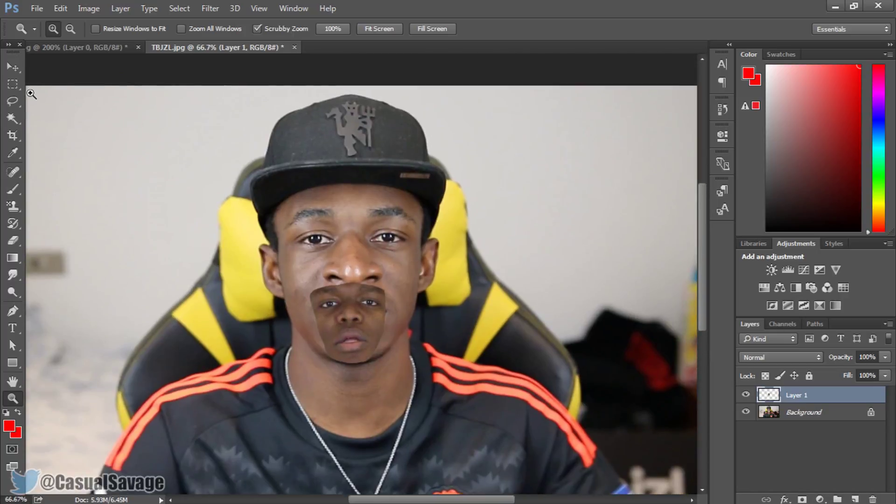
{"action": "left_click", "coordinate": [13, 67]}
{"action": "left_click_drag", "start_coordinate": [351, 312], "coordinate": [352, 253]}
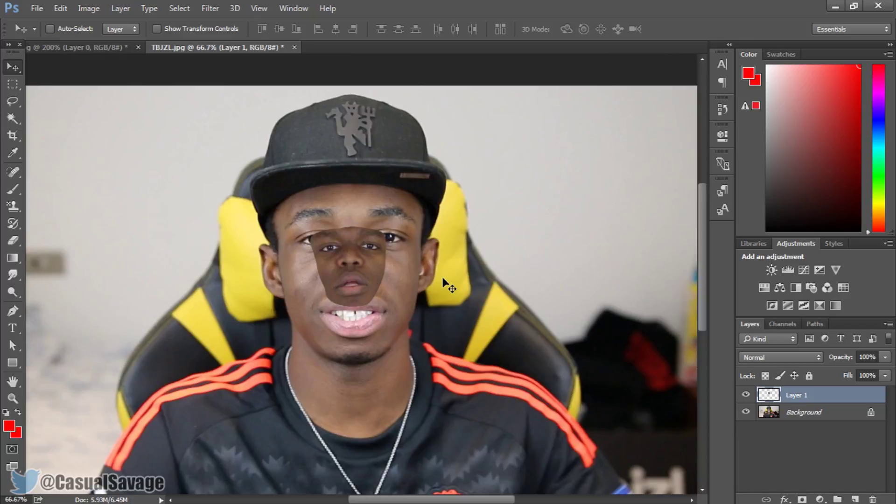
Step: Zoom in closer on the pasted face
{"action": "key", "text": "z"}
{"action": "left_click", "coordinate": [319, 231]}
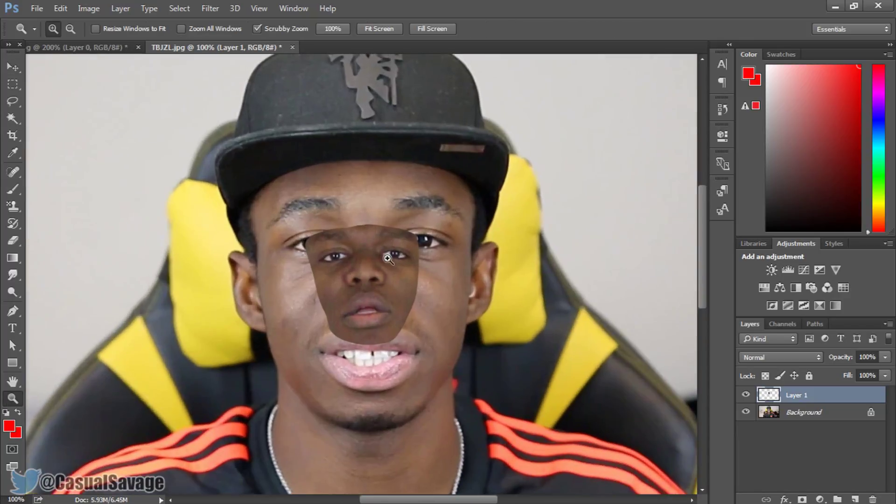
{"action": "scroll", "coordinate": [234, 327], "scroll_direction": "right", "scroll_amount": 1}
{"action": "scroll", "coordinate": [234, 327], "scroll_direction": "up", "scroll_amount": 1}
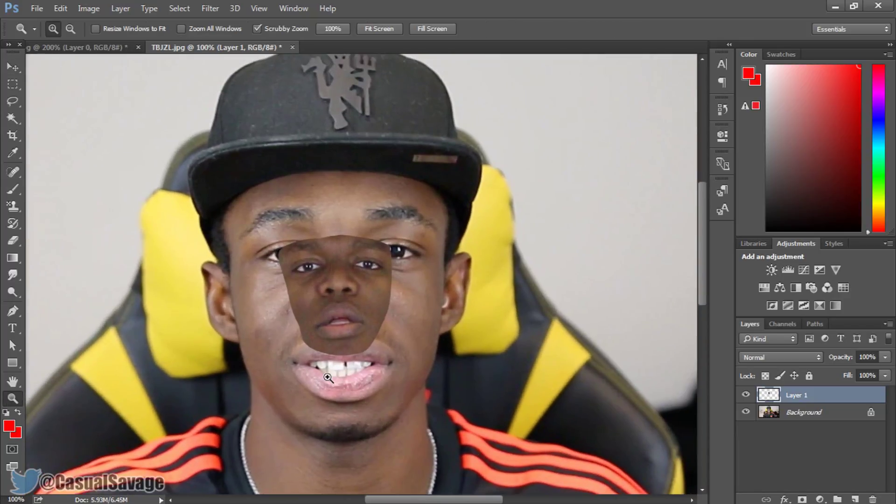
{"action": "left_click", "coordinate": [336, 293]}
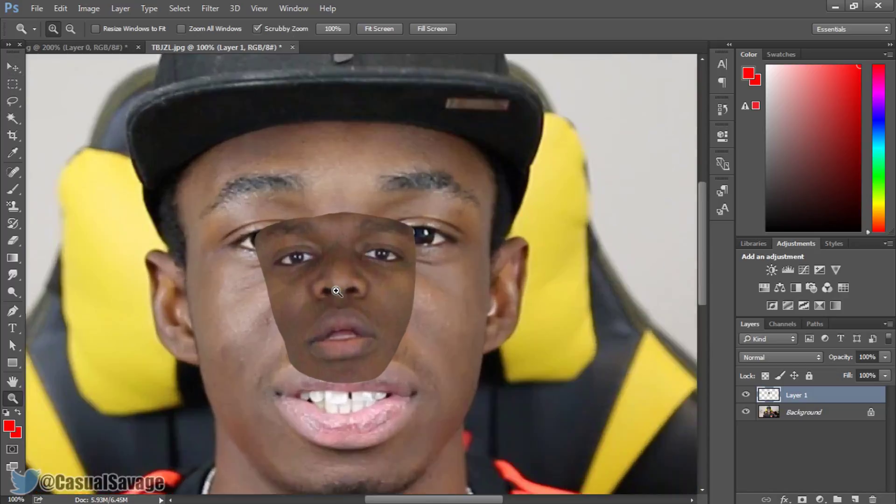
{"action": "scroll", "coordinate": [337, 293], "scroll_direction": "down", "scroll_amount": 3}
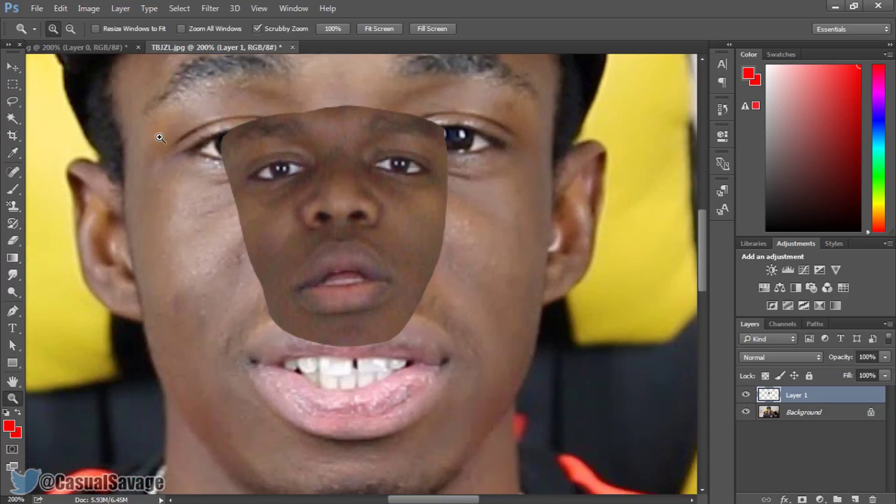
{"action": "scroll", "coordinate": [280, 220], "scroll_direction": "down", "scroll_amount": 1}
{"action": "scroll", "coordinate": [280, 220], "scroll_direction": "up", "scroll_amount": 1}
{"action": "left_click", "coordinate": [8, 68]}
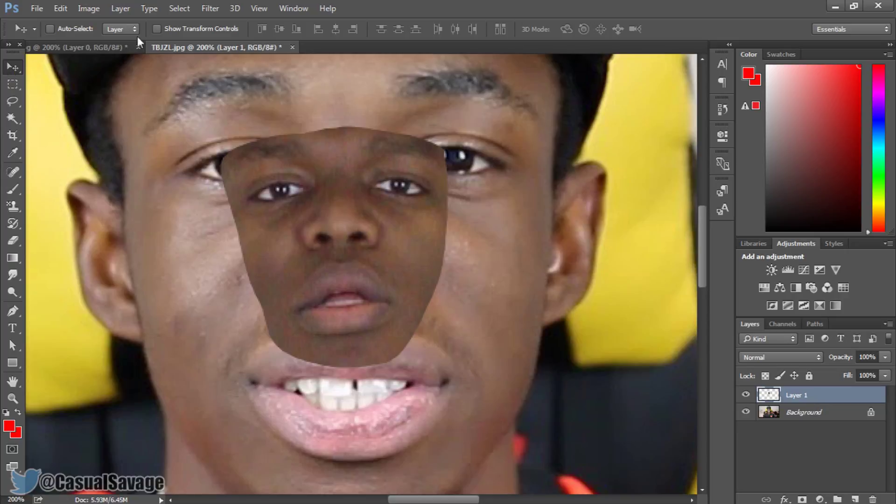
{"action": "left_click", "coordinate": [62, 8]}
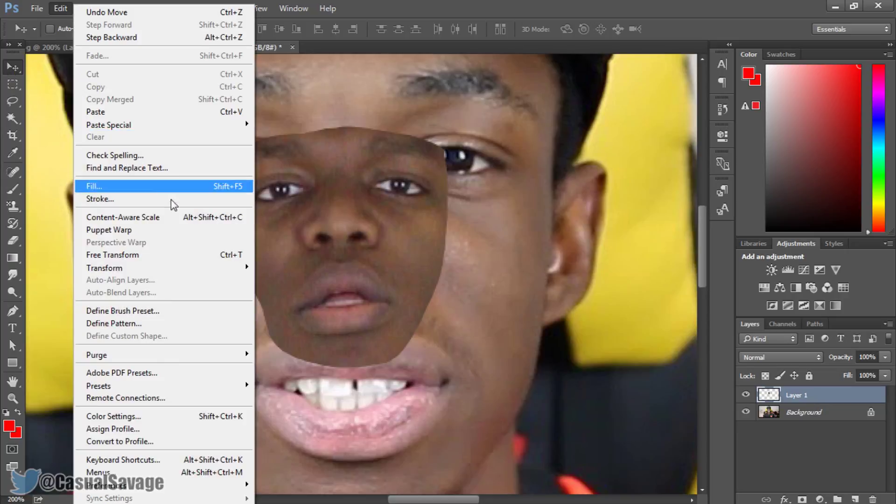
Step: Free-transform the pasted face larger so it covers TBJZL's face
{"action": "left_click", "coordinate": [169, 256]}
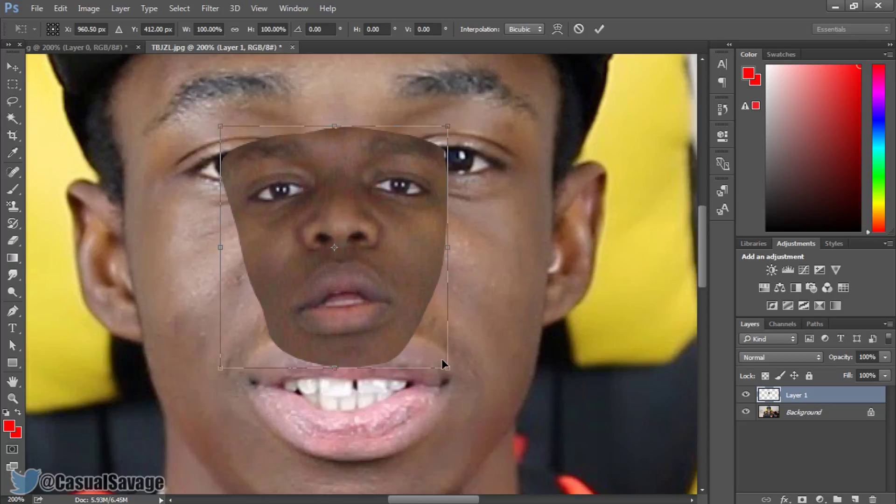
{"action": "left_click_drag", "start_coordinate": [443, 127], "coordinate": [564, 60]}
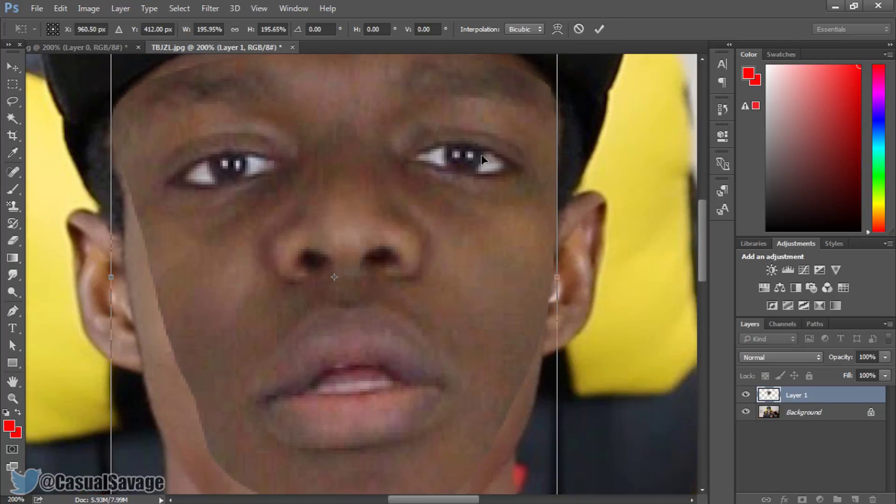
{"action": "scroll", "coordinate": [577, 189], "scroll_direction": "down", "scroll_amount": 3}
{"action": "left_click_drag", "start_coordinate": [557, 448], "coordinate": [544, 434]}
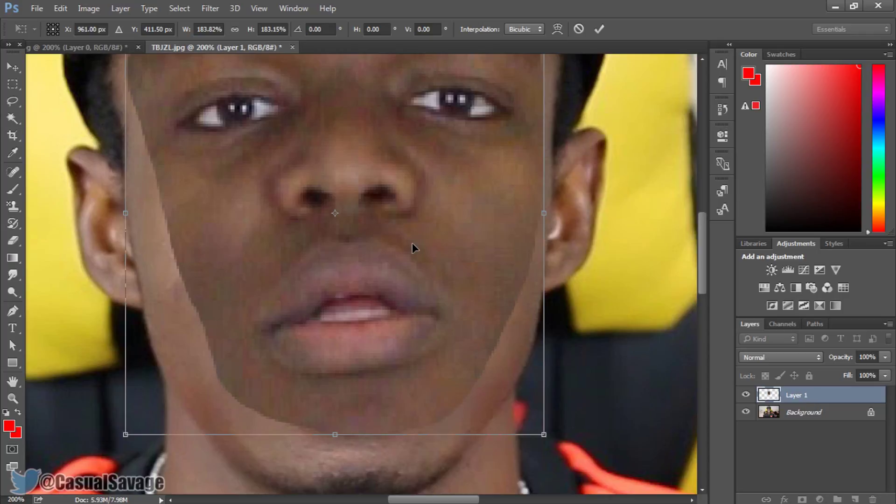
{"action": "key", "text": "Return"}
{"action": "scroll", "coordinate": [413, 243], "scroll_direction": "up", "scroll_amount": 4}
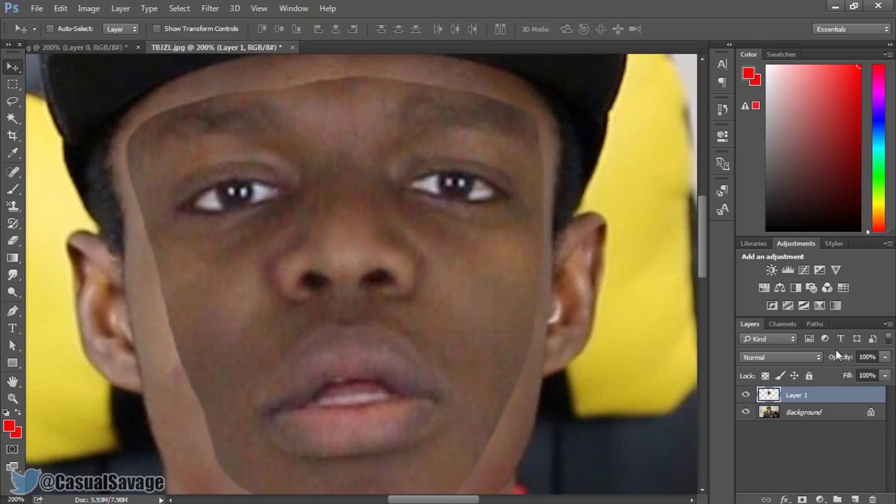
Step: Make Layer 1 semi-transparent and move the face onto the features beneath
{"action": "left_click_drag", "start_coordinate": [846, 361], "coordinate": [810, 365]}
{"action": "key", "text": "shift+Up"}
{"action": "key", "text": "shift+Up"}
{"action": "key", "text": "shift+Down"}
{"action": "key", "text": "shift+Down"}
{"action": "key", "text": "shift+Down"}
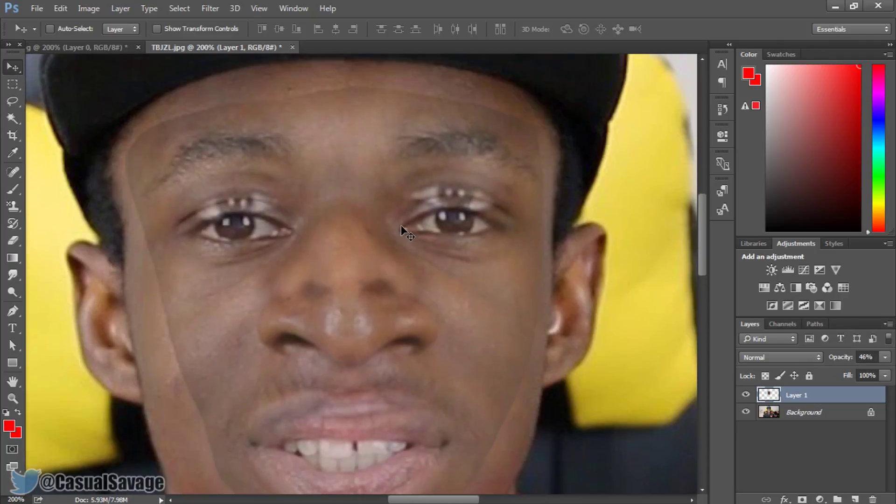
{"action": "scroll", "coordinate": [402, 226], "scroll_direction": "down", "scroll_amount": 1}
{"action": "left_click_drag", "start_coordinate": [394, 247], "coordinate": [368, 234]}
{"action": "scroll", "coordinate": [343, 222], "scroll_direction": "down", "scroll_amount": 1}
Step: Rescale the pasted face to 98.74% width and slightly taller
{"action": "key", "text": "ctrl"}
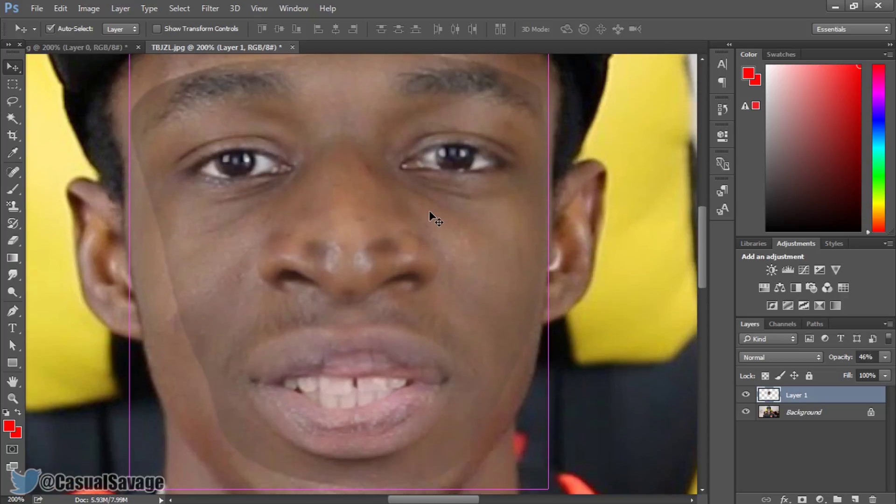
{"action": "key", "text": "ctrl+t"}
{"action": "mouse_move", "coordinate": [551, 268]}
{"action": "left_mouse_down"}
{"action": "mouse_move", "coordinate": [558, 261]}
{"action": "mouse_move", "coordinate": [535, 273]}
{"action": "mouse_move", "coordinate": [545, 276]}
{"action": "left_mouse_up"}
{"action": "scroll", "coordinate": [528, 292], "scroll_direction": "down", "scroll_amount": 5}
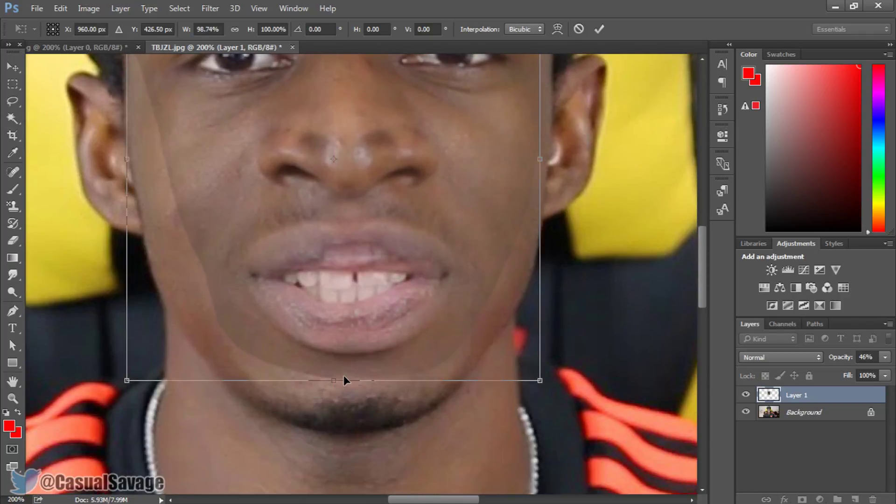
{"action": "left_click_drag", "start_coordinate": [342, 385], "coordinate": [342, 407]}
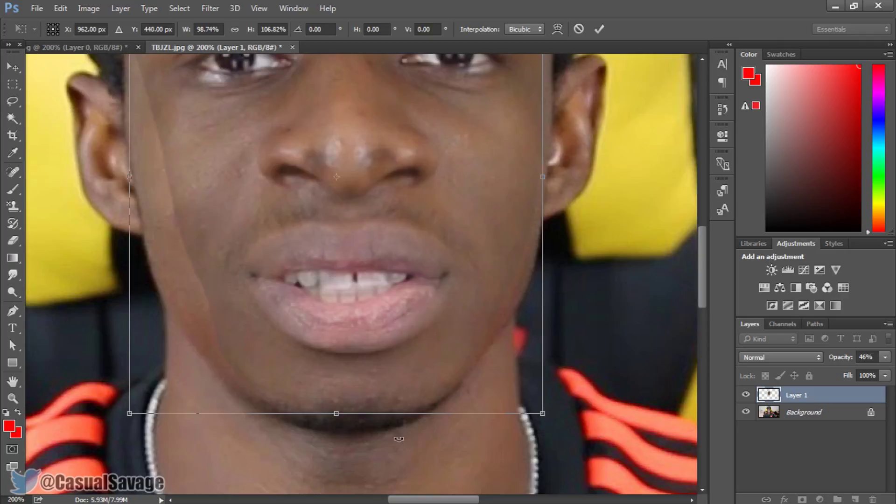
{"action": "left_click_drag", "start_coordinate": [333, 413], "coordinate": [334, 383]}
{"action": "key", "text": "Return"}
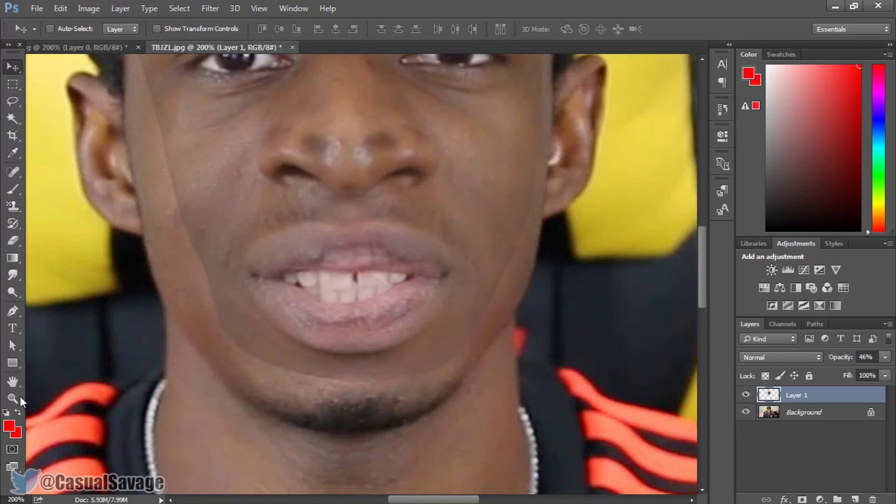
{"action": "left_click", "coordinate": [13, 398]}
Step: Fit the photo on screen and set Layer 1 opacity back to 100%
{"action": "right_click", "coordinate": [135, 360]}
{"action": "left_click", "coordinate": [182, 372]}
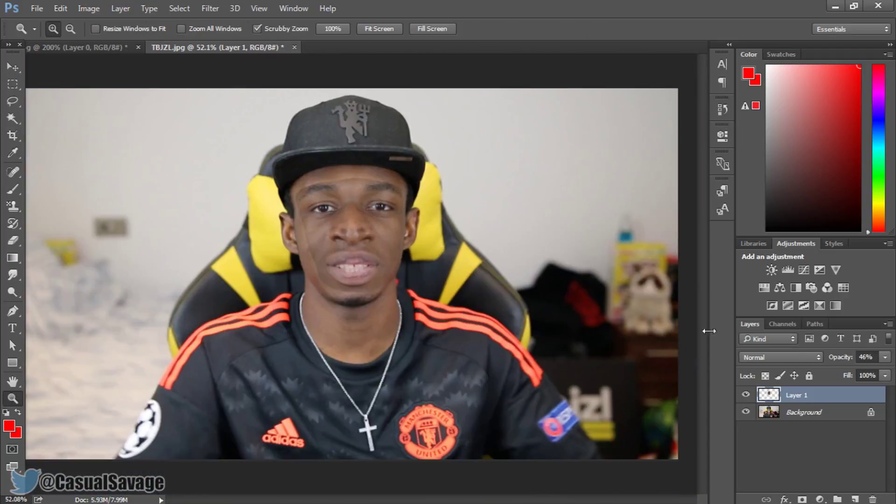
{"action": "left_click_drag", "start_coordinate": [836, 360], "coordinate": [863, 359]}
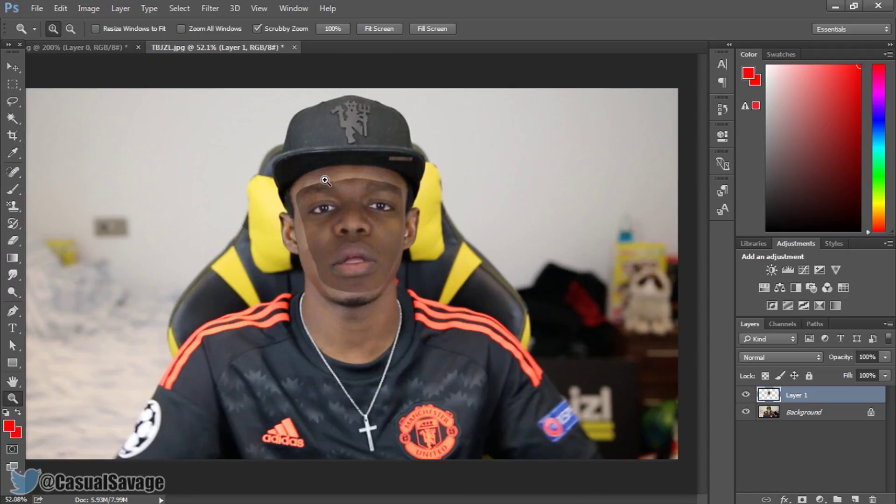
Step: Unlock the TBJZL background as Layer 0 and select it together with Layer 1
{"action": "key", "text": "v"}
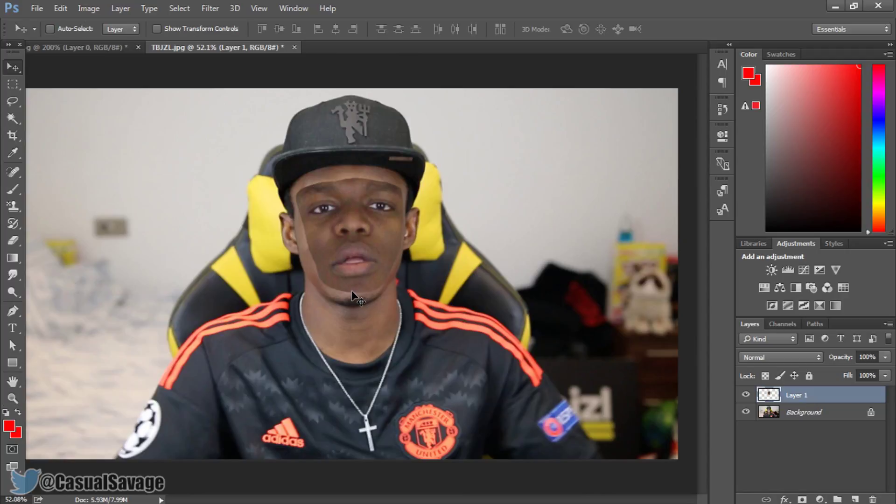
{"action": "left_click", "coordinate": [829, 412]}
{"action": "left_click", "coordinate": [871, 412]}
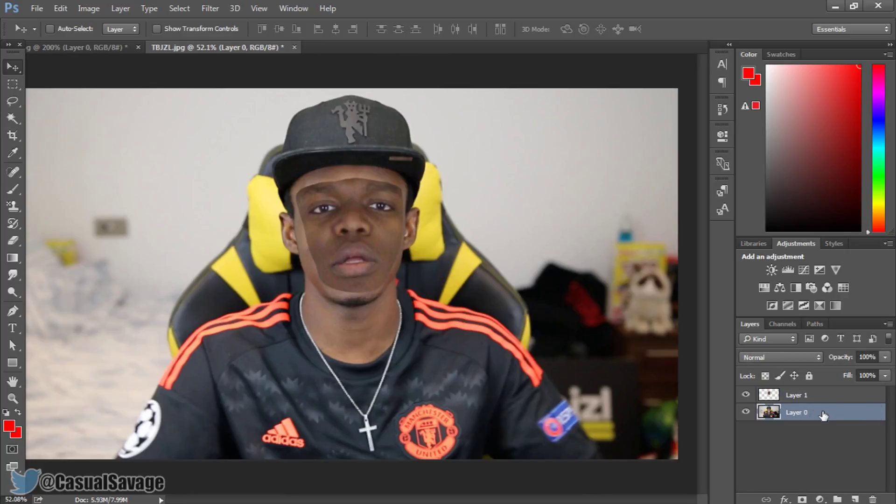
{"action": "key", "text": "ctrl"}
{"action": "left_click", "coordinate": [808, 397], "text": "ctrl"}
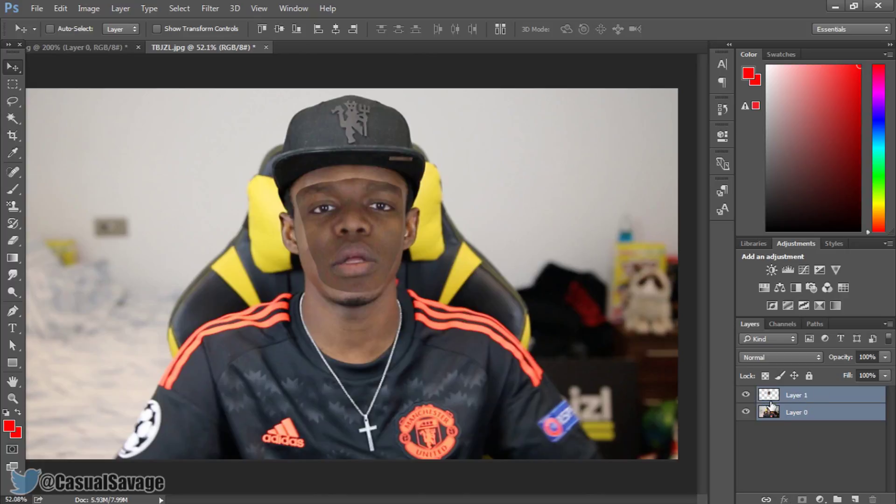
{"action": "left_click", "coordinate": [86, 8]}
{"action": "left_click", "coordinate": [84, 8]}
{"action": "left_click", "coordinate": [59, 9]}
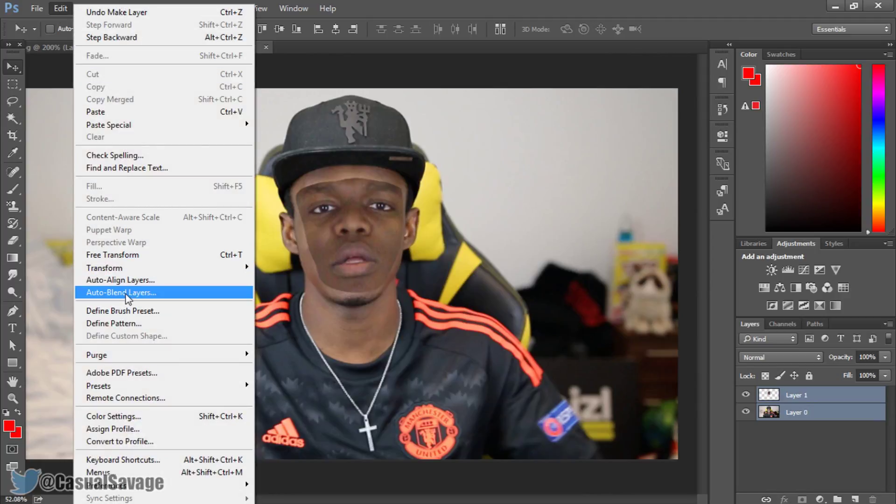
{"action": "left_click", "coordinate": [126, 294]}
{"action": "left_click_drag", "start_coordinate": [413, 130], "coordinate": [497, 95]}
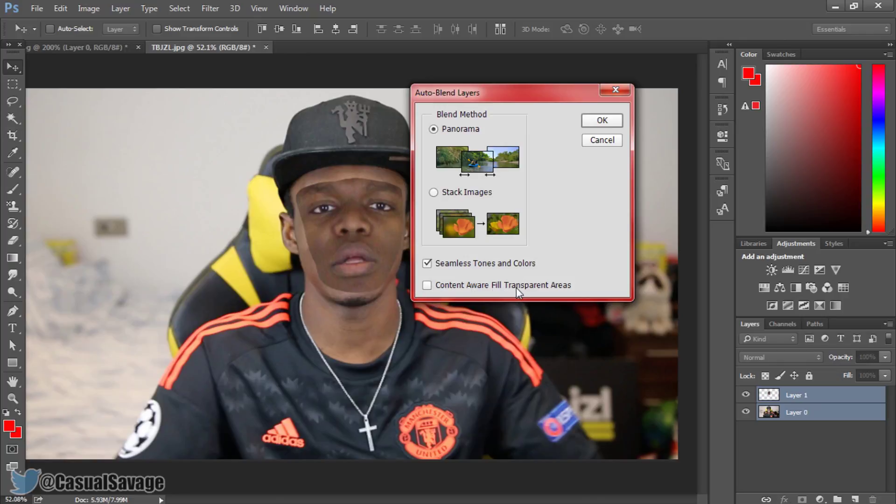
{"action": "left_click", "coordinate": [602, 123]}
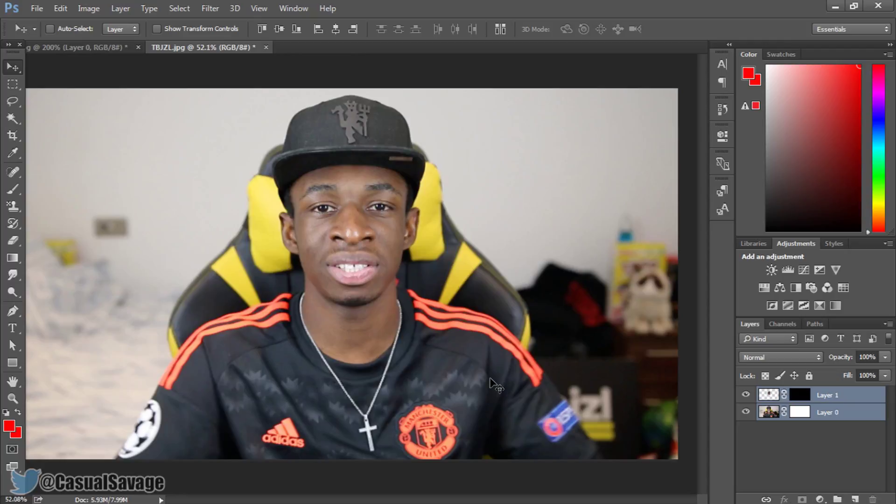
{"action": "key", "text": "ctrl"}
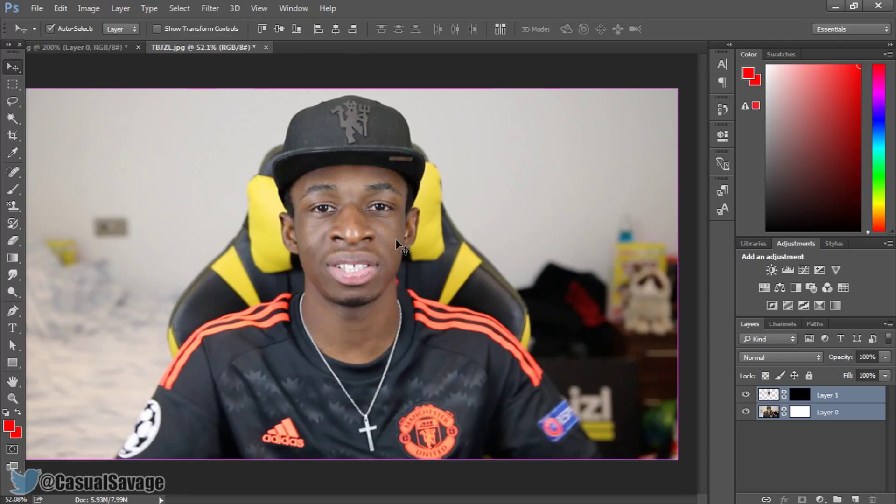
{"action": "key", "text": "ctrl+z"}
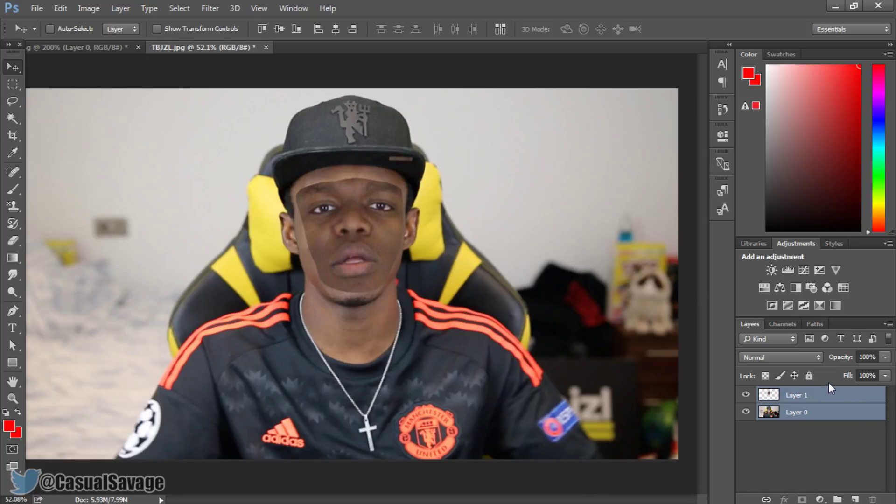
Step: Select Layer 1 alone and zoom to about 139% on the face
{"action": "left_click", "coordinate": [813, 396]}
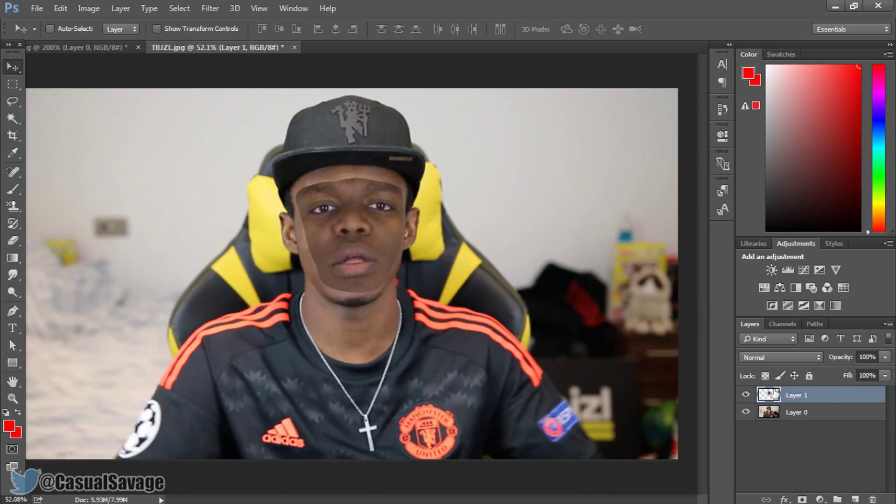
{"action": "key", "text": "z"}
{"action": "left_click", "coordinate": [392, 260]}
{"action": "left_click", "coordinate": [391, 260]}
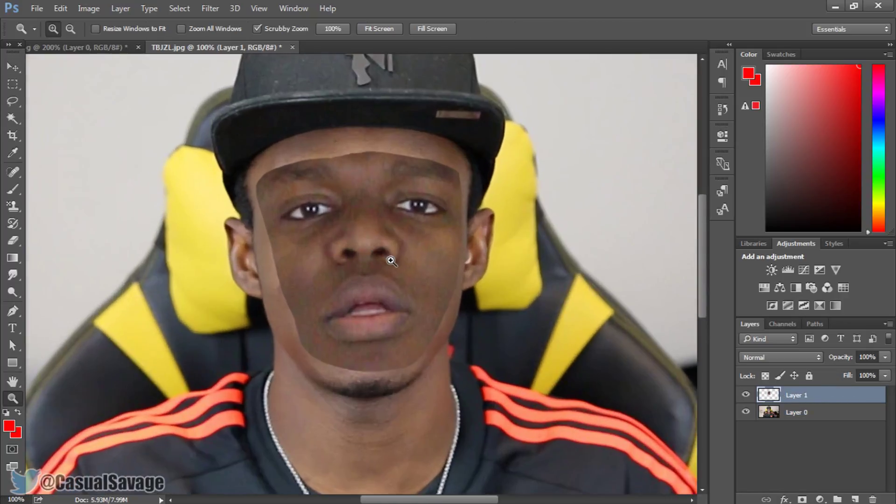
{"action": "left_click", "coordinate": [392, 261]}
{"action": "scroll", "coordinate": [355, 257], "scroll_direction": "up", "scroll_amount": 1}
{"action": "right_click", "coordinate": [272, 247]}
{"action": "left_click", "coordinate": [273, 206]}
{"action": "left_click_drag", "start_coordinate": [292, 174], "coordinate": [189, 274]}
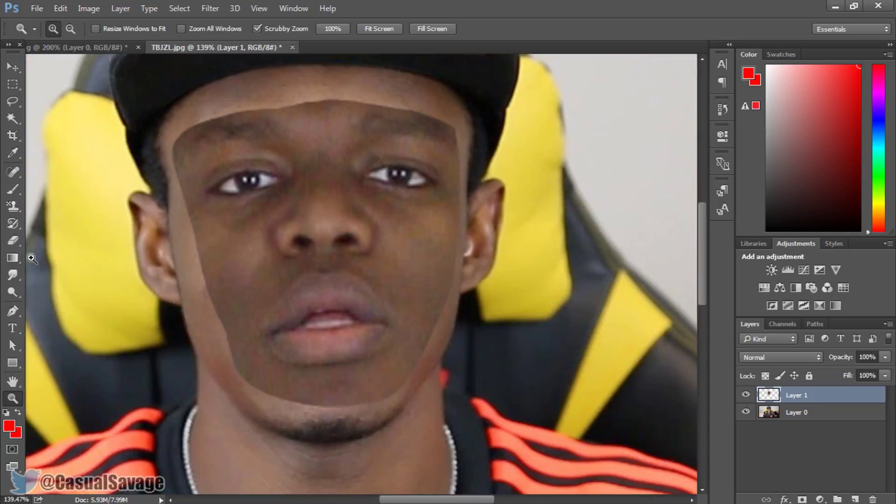
Step: Erase the face's left edge from forehead to cheek with a soft 54 px eraser
{"action": "left_click", "coordinate": [12, 241]}
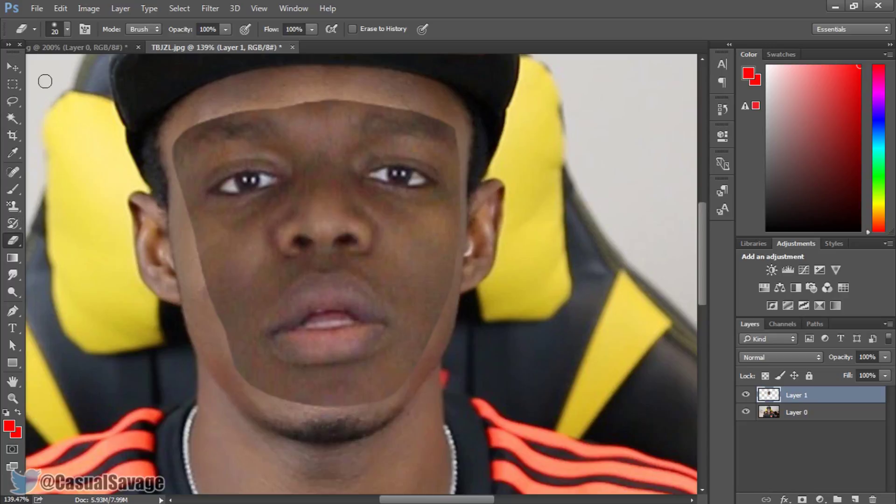
{"action": "left_click", "coordinate": [68, 29]}
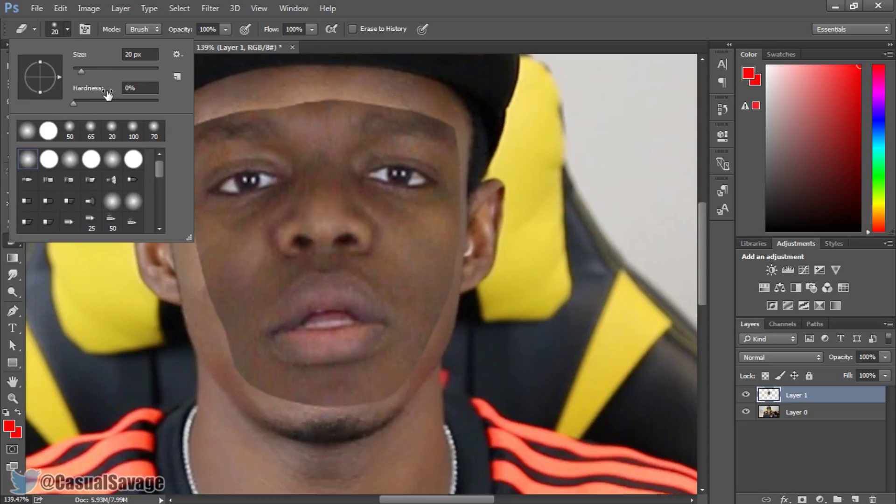
{"action": "left_click_drag", "start_coordinate": [83, 68], "coordinate": [95, 73]}
{"action": "key", "text": "Return"}
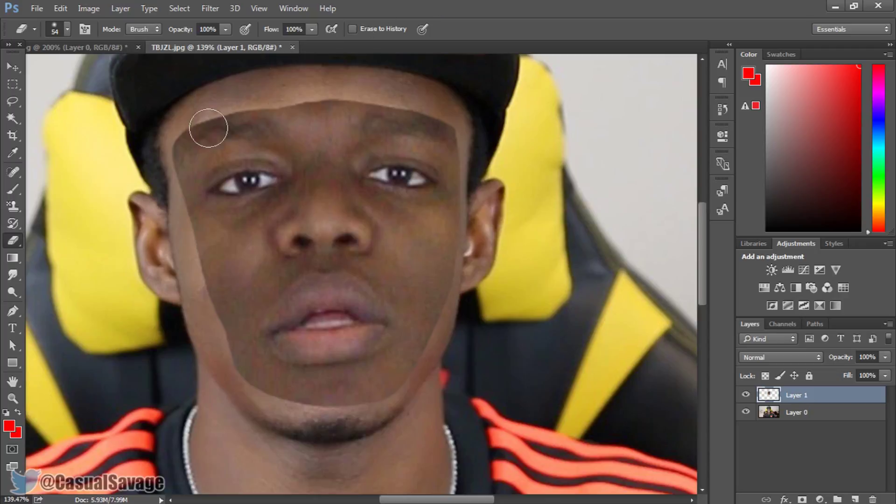
{"action": "mouse_move", "coordinate": [171, 135]}
{"action": "left_mouse_down"}
{"action": "mouse_move", "coordinate": [217, 332]}
{"action": "mouse_move", "coordinate": [234, 369]}
{"action": "mouse_move", "coordinate": [342, 403]}
{"action": "mouse_move", "coordinate": [310, 386]}
{"action": "mouse_move", "coordinate": [318, 375]}
{"action": "left_mouse_up"}
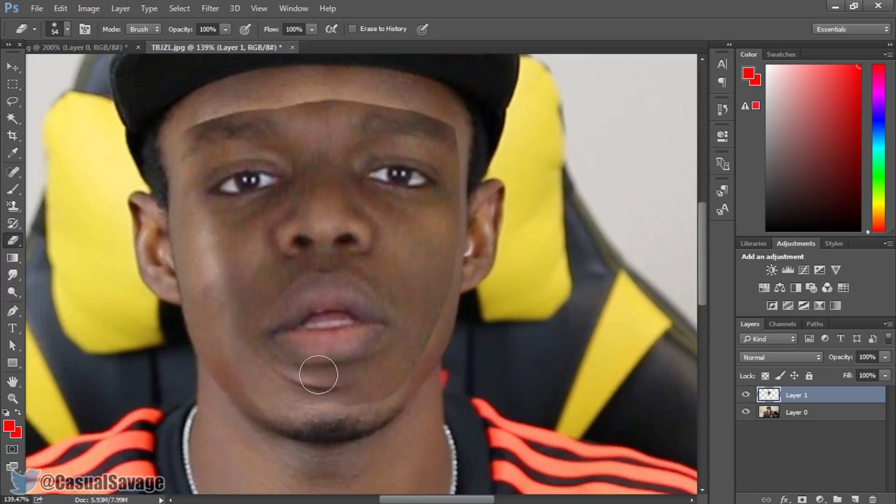
{"action": "left_click", "coordinate": [14, 67]}
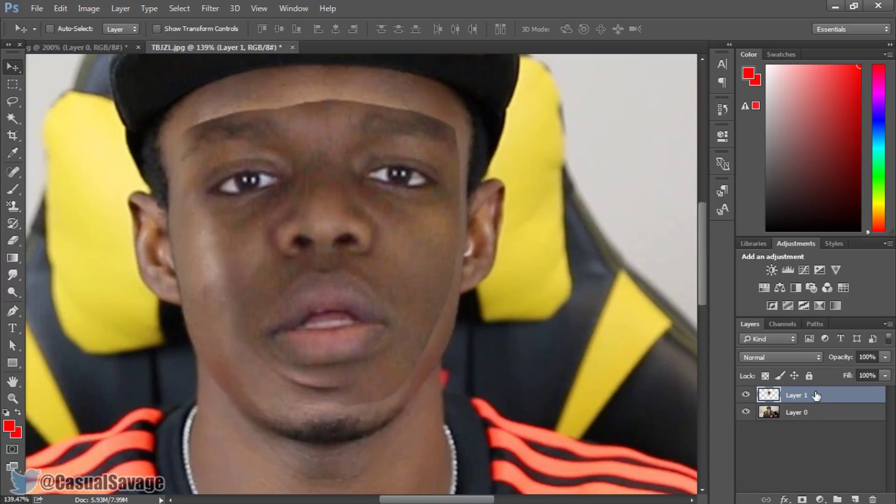
Step: Stretch the pasted face down to 108.63% height
{"action": "key", "text": "ctrl+t"}
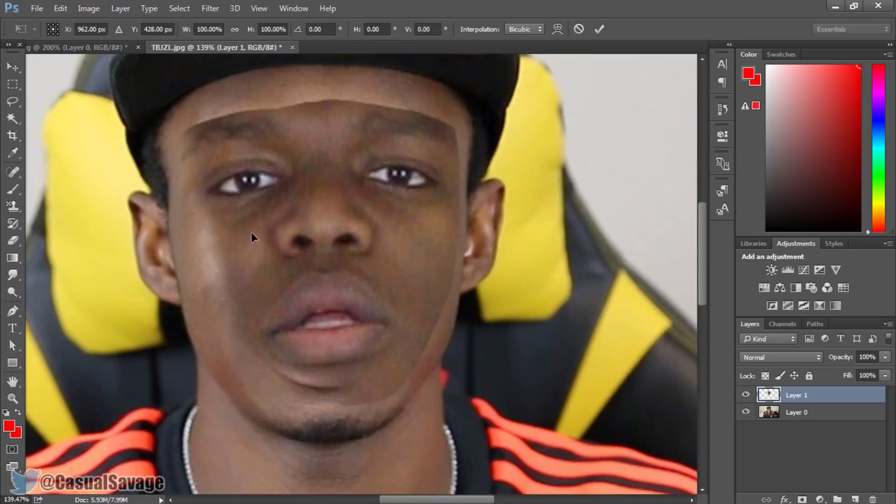
{"action": "left_click_drag", "start_coordinate": [315, 412], "coordinate": [315, 439]}
{"action": "key", "text": "Return"}
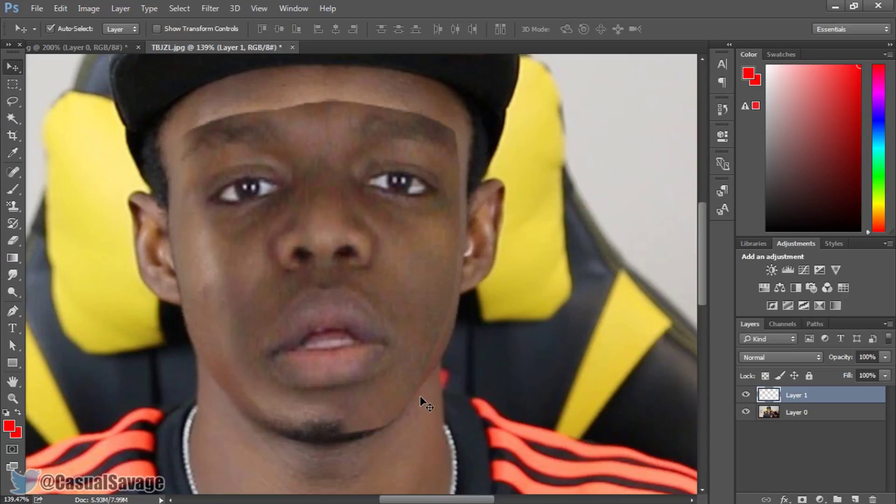
Step: Erase the hard edges along the jaw and chin, then fit the photo on screen
{"action": "left_click", "coordinate": [16, 241]}
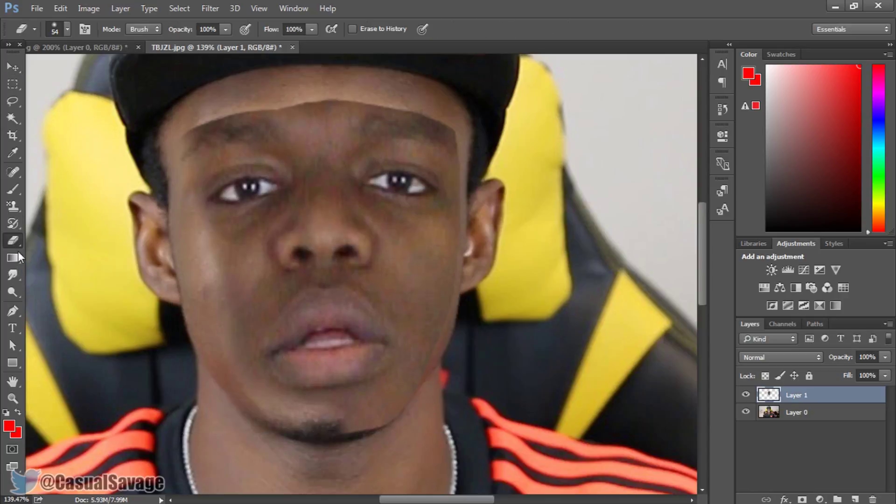
{"action": "mouse_move", "coordinate": [294, 424]}
{"action": "left_mouse_down"}
{"action": "mouse_move", "coordinate": [374, 418]}
{"action": "mouse_move", "coordinate": [412, 392]}
{"action": "mouse_move", "coordinate": [462, 259]}
{"action": "mouse_move", "coordinate": [480, 147]}
{"action": "mouse_move", "coordinate": [370, 123]}
{"action": "mouse_move", "coordinate": [452, 130]}
{"action": "mouse_move", "coordinate": [476, 148]}
{"action": "mouse_move", "coordinate": [320, 110]}
{"action": "mouse_move", "coordinate": [436, 127]}
{"action": "mouse_move", "coordinate": [294, 113]}
{"action": "mouse_move", "coordinate": [208, 133]}
{"action": "mouse_move", "coordinate": [178, 160]}
{"action": "mouse_move", "coordinate": [175, 190]}
{"action": "mouse_move", "coordinate": [239, 395]}
{"action": "mouse_move", "coordinate": [325, 415]}
{"action": "mouse_move", "coordinate": [375, 403]}
{"action": "mouse_move", "coordinate": [413, 376]}
{"action": "mouse_move", "coordinate": [447, 283]}
{"action": "mouse_move", "coordinate": [470, 164]}
{"action": "mouse_move", "coordinate": [435, 141]}
{"action": "mouse_move", "coordinate": [358, 136]}
{"action": "mouse_move", "coordinate": [190, 166]}
{"action": "left_mouse_up"}
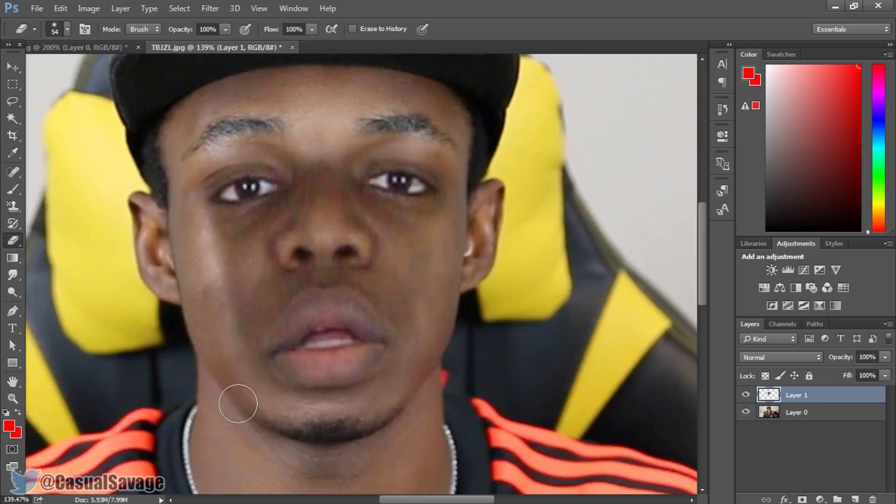
{"action": "left_click", "coordinate": [13, 399]}
{"action": "key", "text": "ctrl+0"}
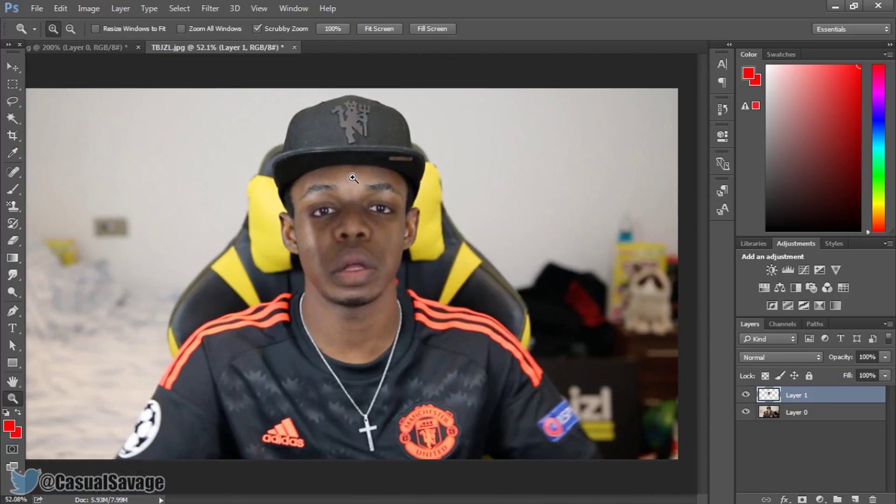
Step: Apply Brightness/Contrast to Layer 1 with Brightness 88 and Contrast -50
{"action": "left_click", "coordinate": [12, 66]}
{"action": "left_click", "coordinate": [11, 65]}
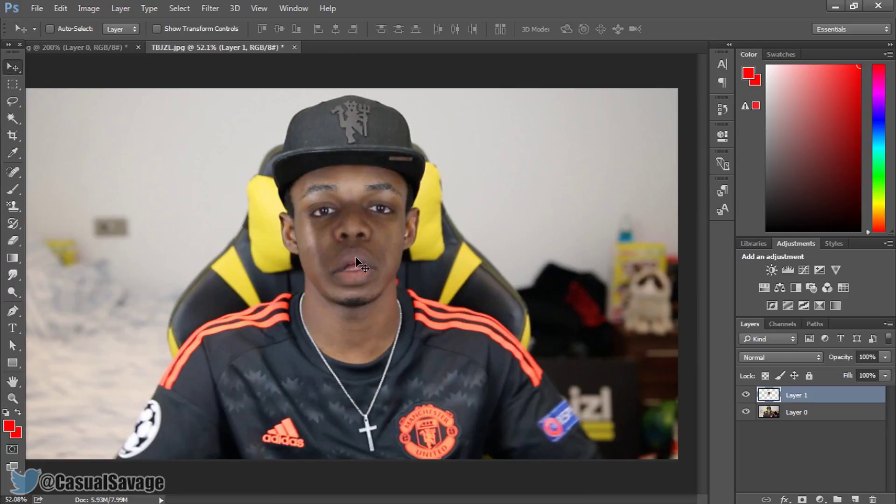
{"action": "left_click", "coordinate": [87, 9]}
{"action": "mouse_move", "coordinate": [107, 44]}
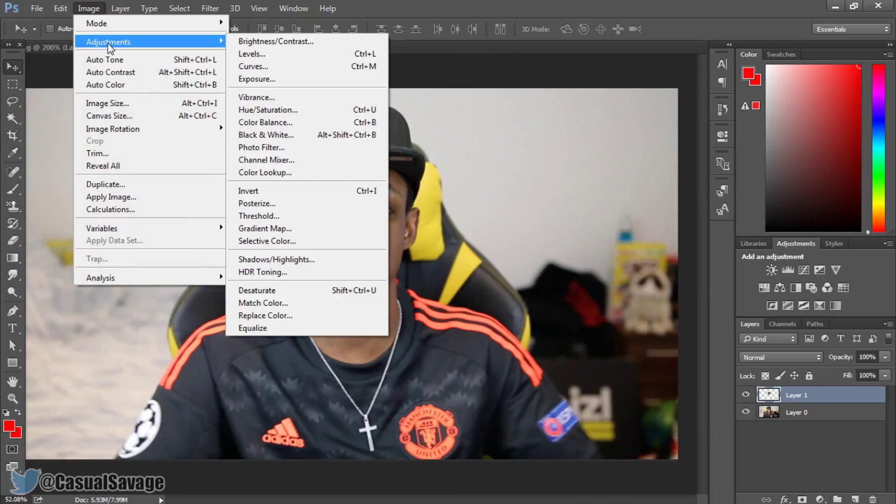
{"action": "left_click", "coordinate": [273, 43]}
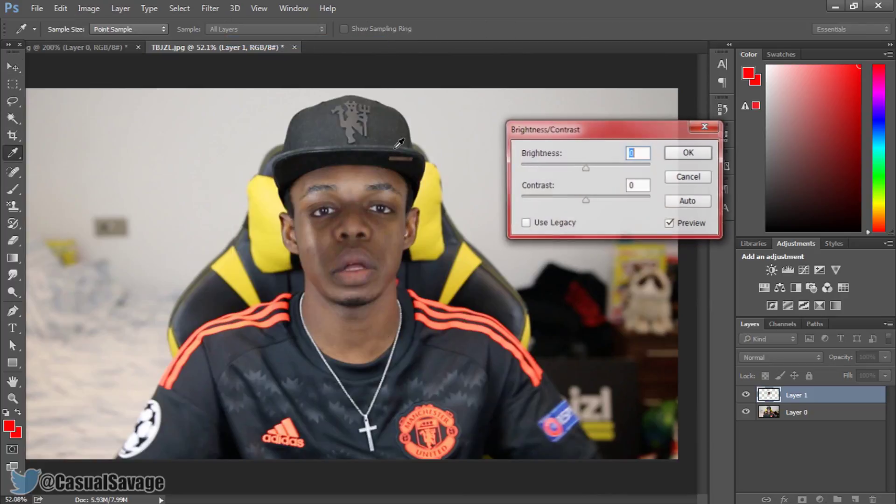
{"action": "left_click_drag", "start_coordinate": [588, 174], "coordinate": [626, 171]}
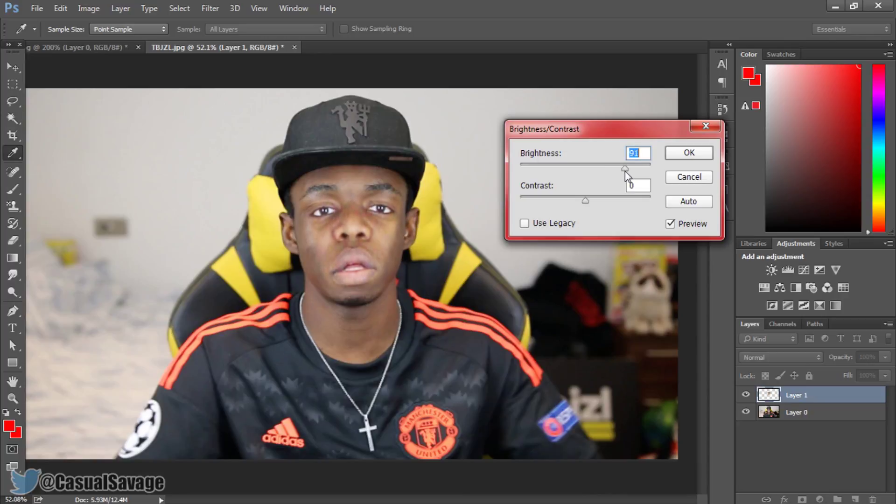
{"action": "left_click_drag", "start_coordinate": [584, 201], "coordinate": [354, 195]}
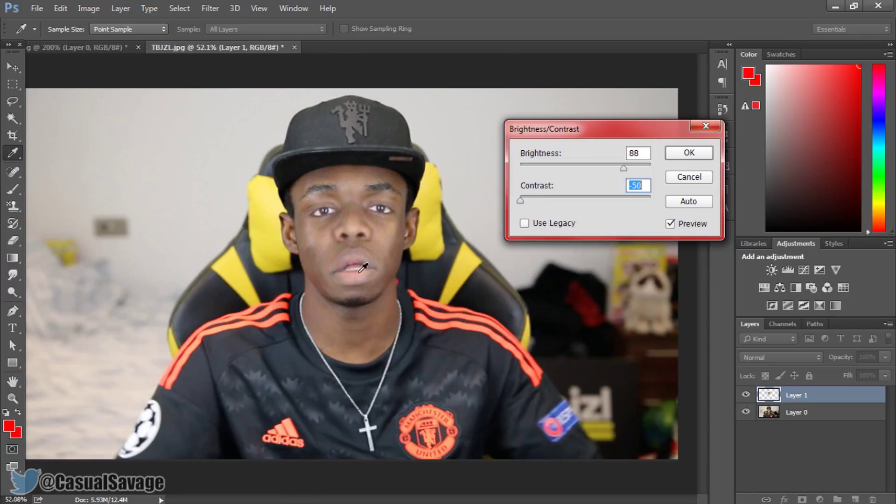
{"action": "left_click", "coordinate": [679, 153]}
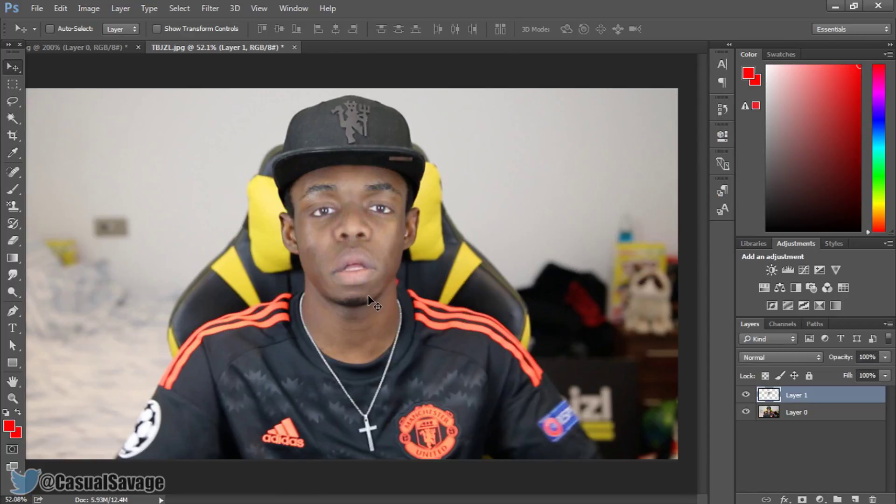
{"action": "left_click", "coordinate": [12, 398]}
{"action": "left_click", "coordinate": [345, 245]}
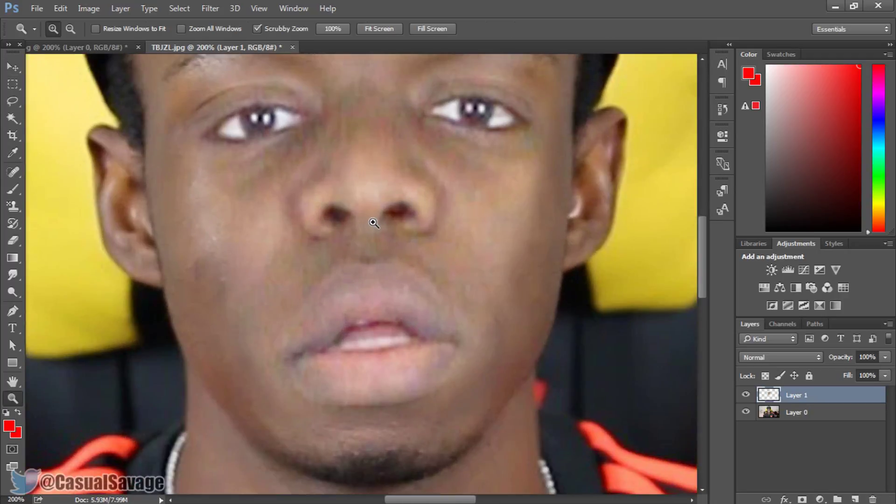
{"action": "right_click", "coordinate": [375, 224]}
{"action": "left_click", "coordinate": [392, 232]}
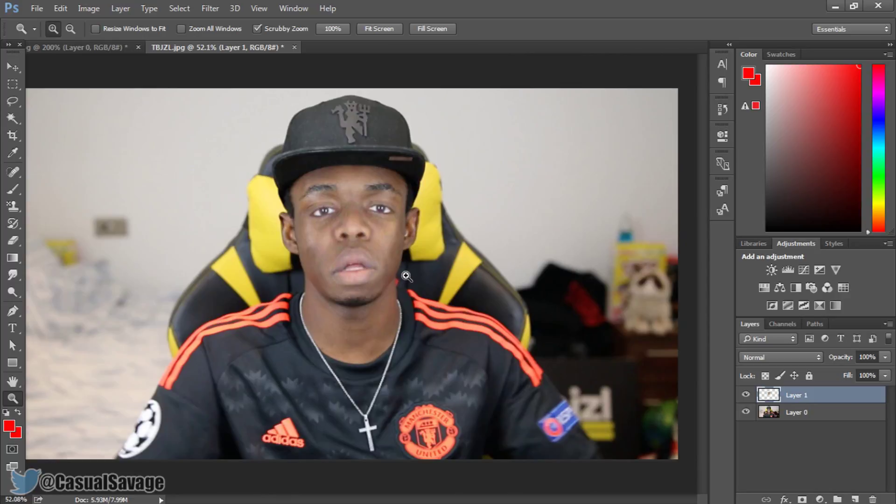
{"action": "key", "text": "ctrl+1"}
{"action": "key", "text": "e"}
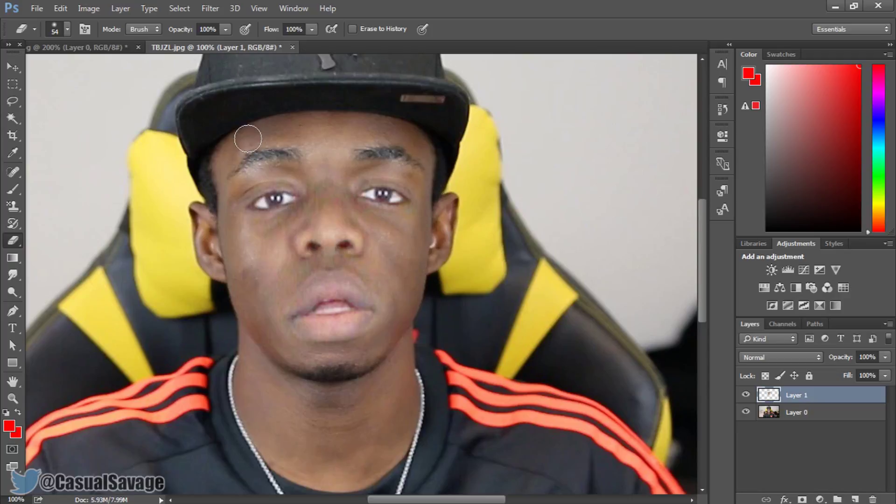
{"action": "key", "text": "z"}
{"action": "right_click", "coordinate": [228, 346]}
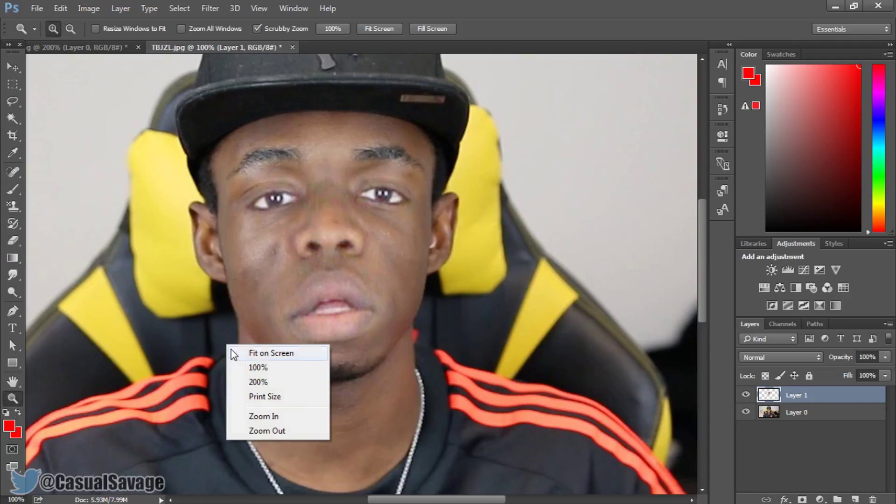
{"action": "left_click", "coordinate": [248, 352]}
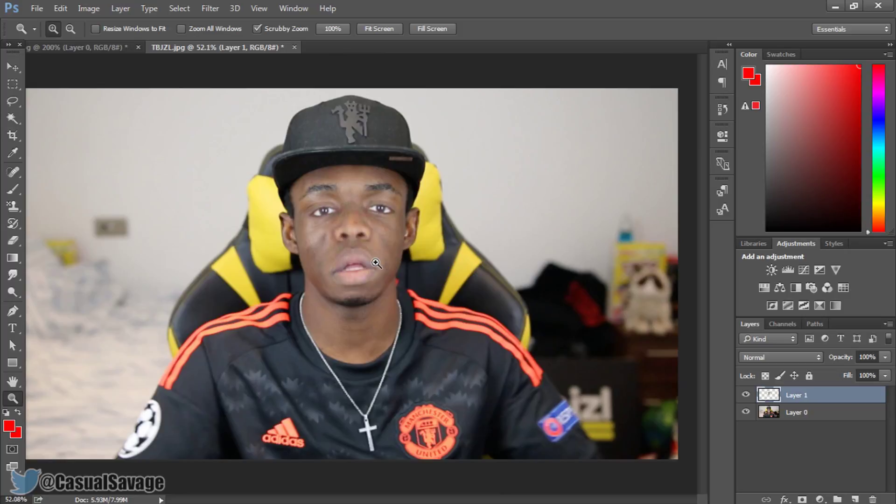
{"action": "key", "text": "v"}
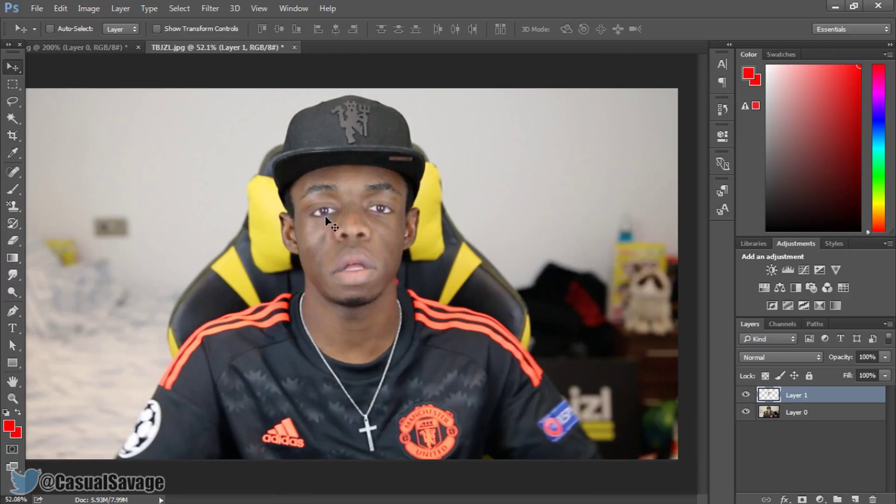
Step: Apply Levels to Layer 1 with the midtone input set to 0.82
{"action": "left_click", "coordinate": [85, 10]}
{"action": "mouse_move", "coordinate": [112, 42]}
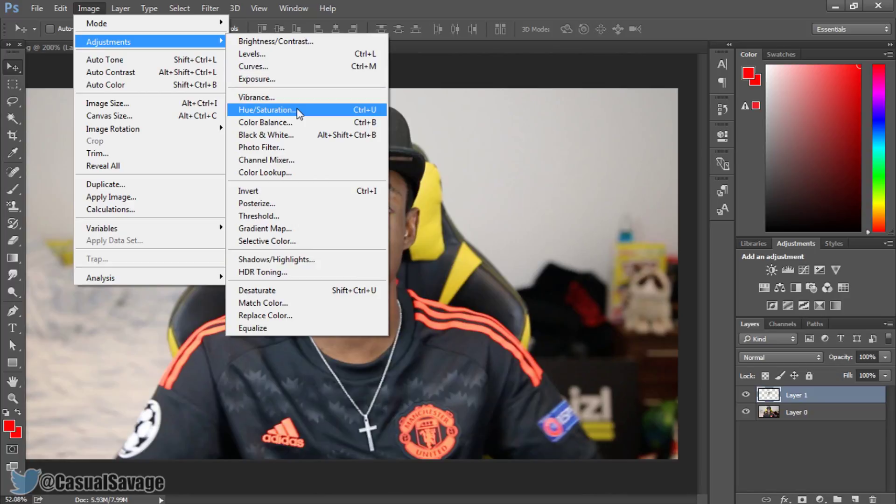
{"action": "left_click", "coordinate": [311, 55]}
{"action": "left_click_drag", "start_coordinate": [416, 75], "coordinate": [539, 87]}
{"action": "mouse_move", "coordinate": [528, 230]}
{"action": "left_mouse_down"}
{"action": "mouse_move", "coordinate": [508, 234]}
{"action": "mouse_move", "coordinate": [553, 234]}
{"action": "mouse_move", "coordinate": [543, 227]}
{"action": "left_mouse_up"}
{"action": "left_click", "coordinate": [544, 228]}
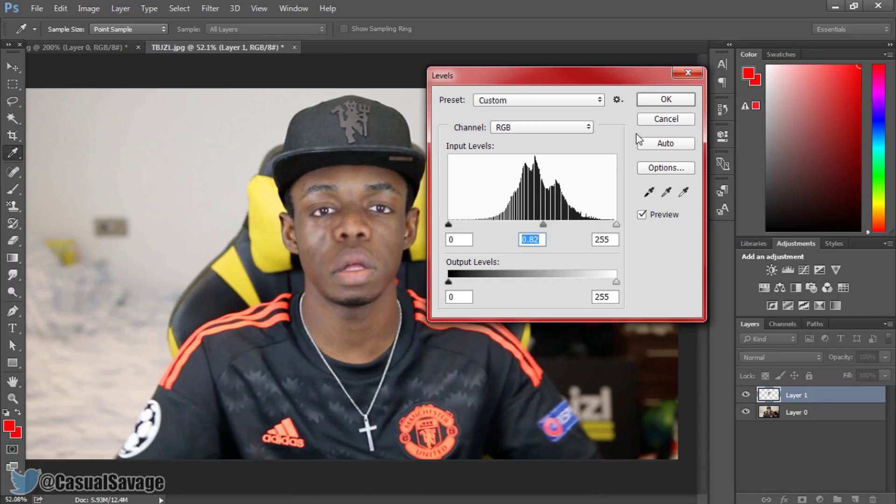
{"action": "left_click", "coordinate": [668, 103]}
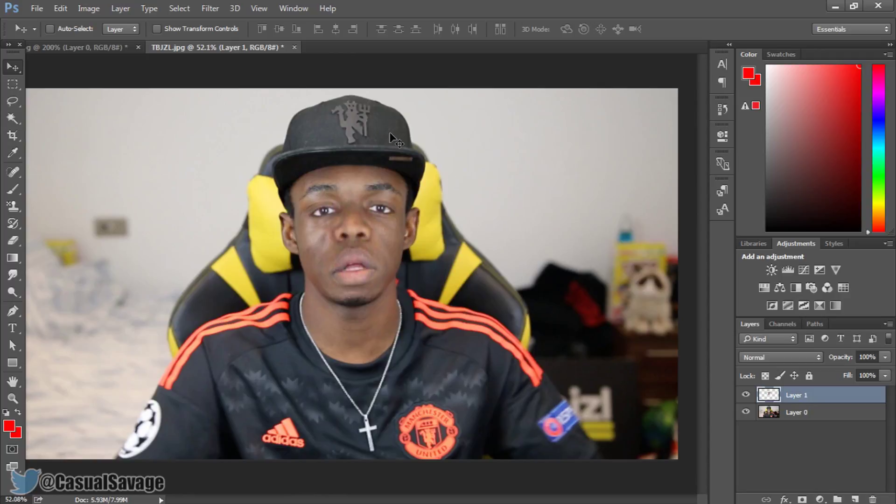
{"action": "left_click", "coordinate": [93, 9]}
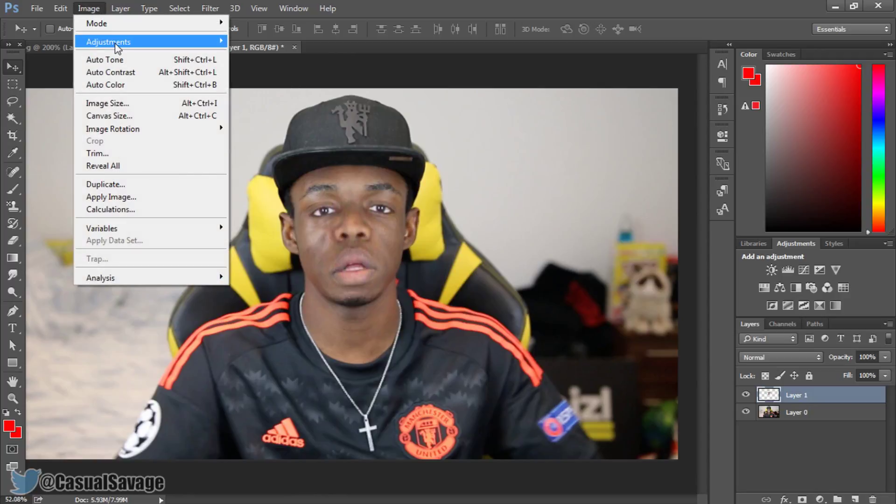
{"action": "mouse_move", "coordinate": [141, 46]}
{"action": "left_click", "coordinate": [316, 67]}
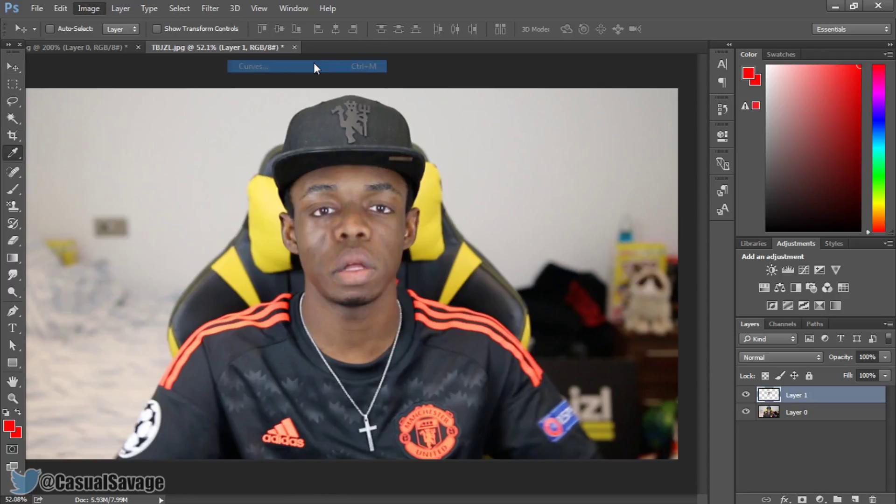
{"action": "left_click_drag", "start_coordinate": [380, 67], "coordinate": [615, 80]}
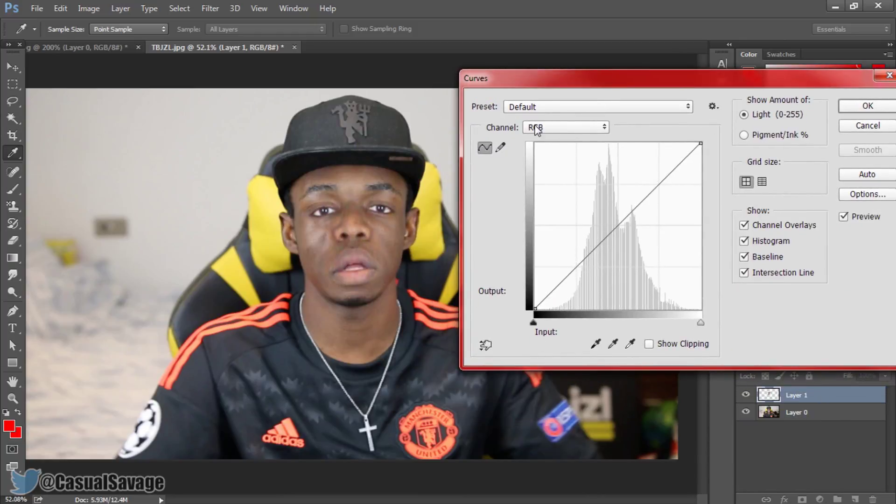
{"action": "left_click", "coordinate": [561, 126]}
{"action": "left_click", "coordinate": [558, 150]}
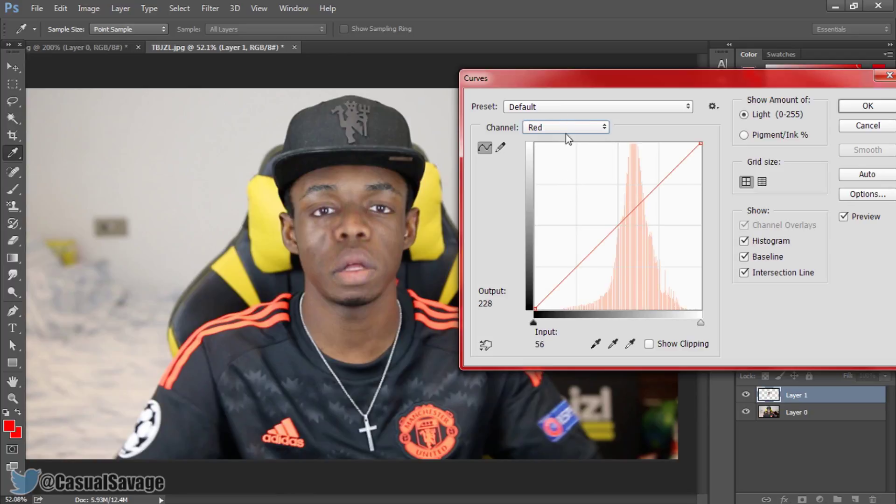
{"action": "left_click", "coordinate": [575, 129]}
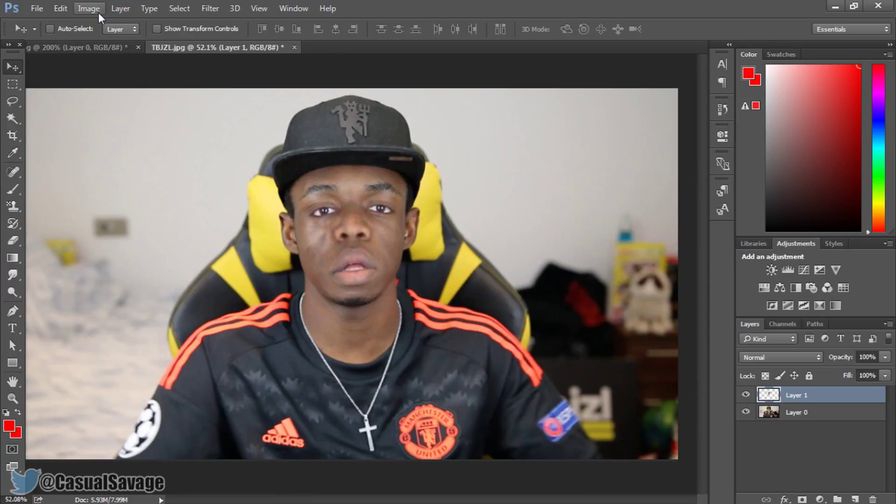
{"action": "left_click", "coordinate": [99, 13]}
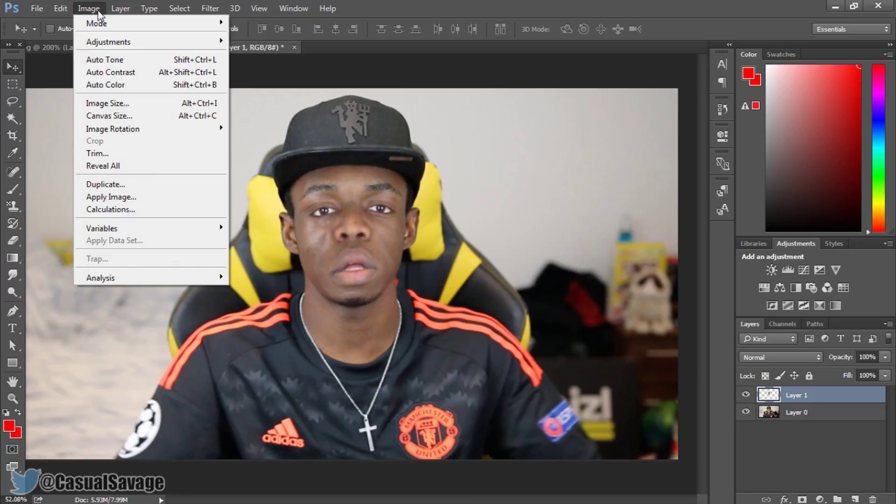
Step: Apply a Hue/Saturation adjustment of Hue +2, Saturation -8, Lightness +4 to the pasted face on Layer 1
{"action": "mouse_move", "coordinate": [140, 42]}
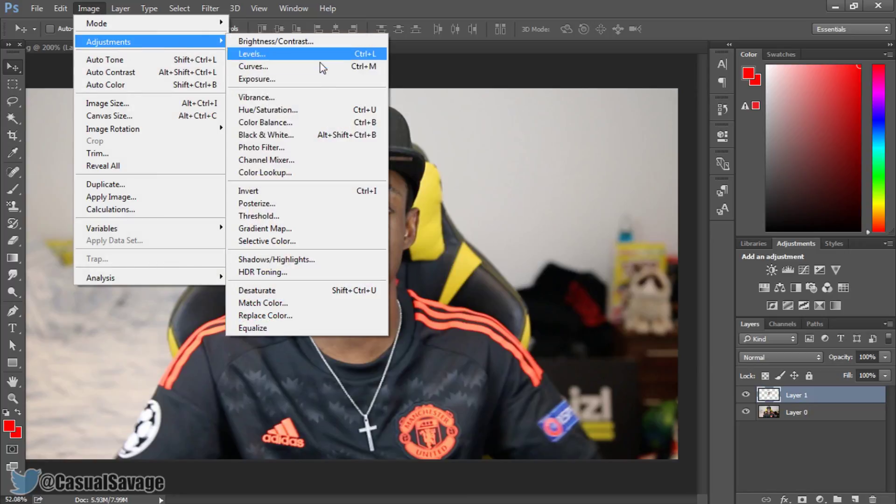
{"action": "left_click", "coordinate": [320, 110]}
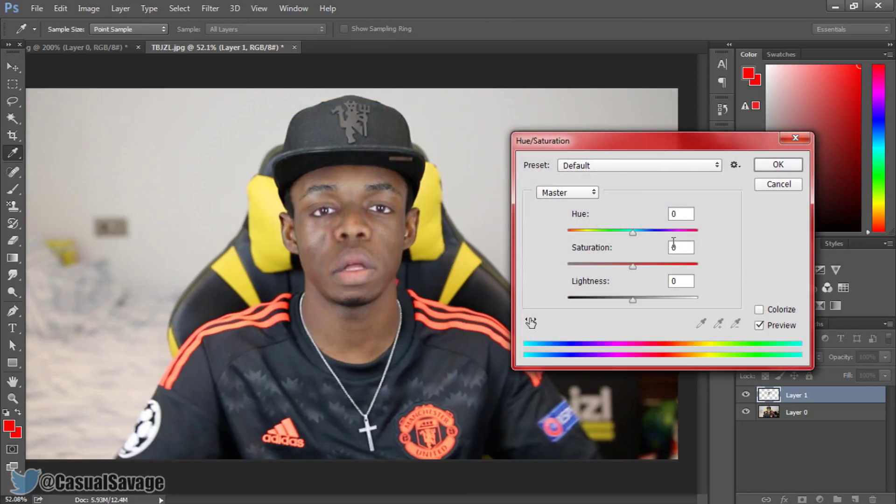
{"action": "mouse_move", "coordinate": [633, 232]}
{"action": "left_mouse_down"}
{"action": "mouse_move", "coordinate": [694, 237]}
{"action": "mouse_move", "coordinate": [641, 241]}
{"action": "left_mouse_up"}
{"action": "mouse_move", "coordinate": [636, 239]}
{"action": "left_mouse_down"}
{"action": "mouse_move", "coordinate": [626, 240]}
{"action": "mouse_move", "coordinate": [634, 242]}
{"action": "left_mouse_up"}
{"action": "key", "text": "Down"}
{"action": "left_click_drag", "start_coordinate": [633, 266], "coordinate": [628, 266]}
{"action": "left_click_drag", "start_coordinate": [633, 300], "coordinate": [635, 301]}
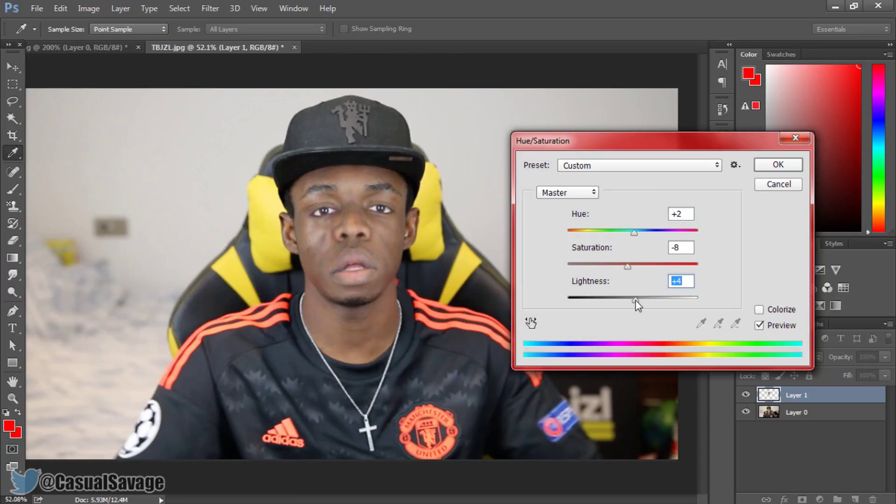
{"action": "left_click", "coordinate": [778, 168]}
{"action": "key", "text": "v"}
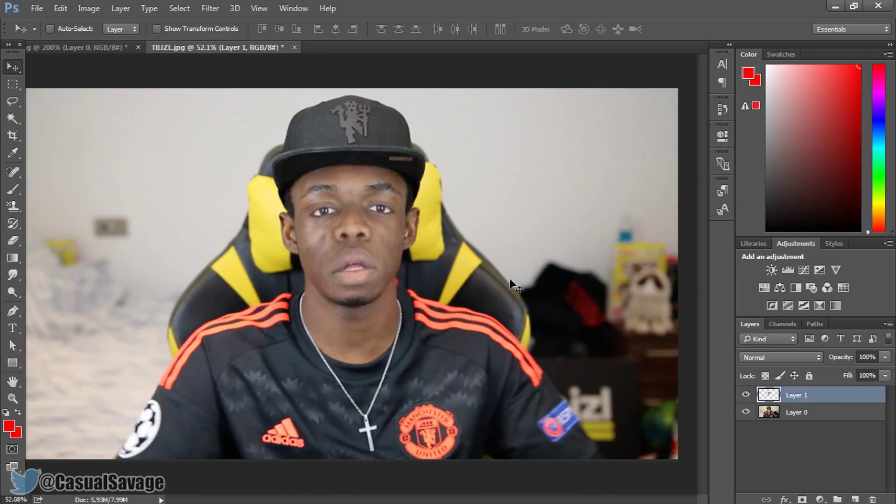
Step: Select Layer 0 and raise its Brightness to 9 with Contrast left at 0
{"action": "left_click", "coordinate": [821, 416]}
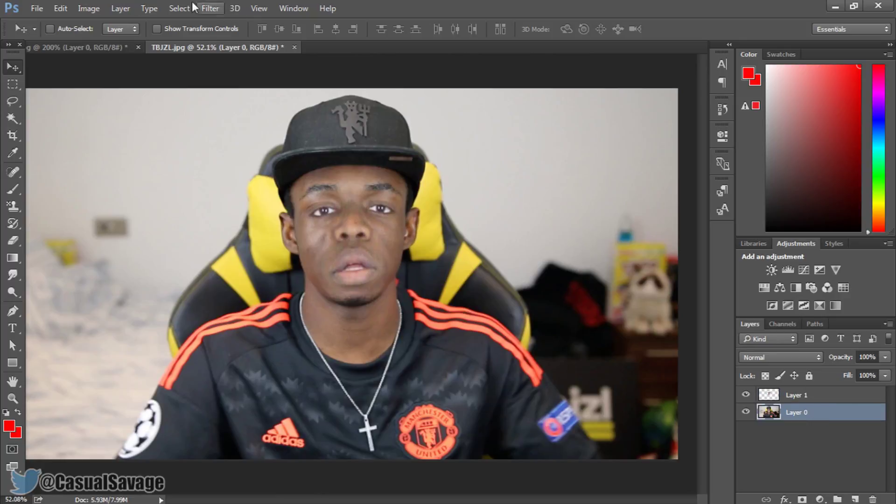
{"action": "left_click", "coordinate": [89, 8]}
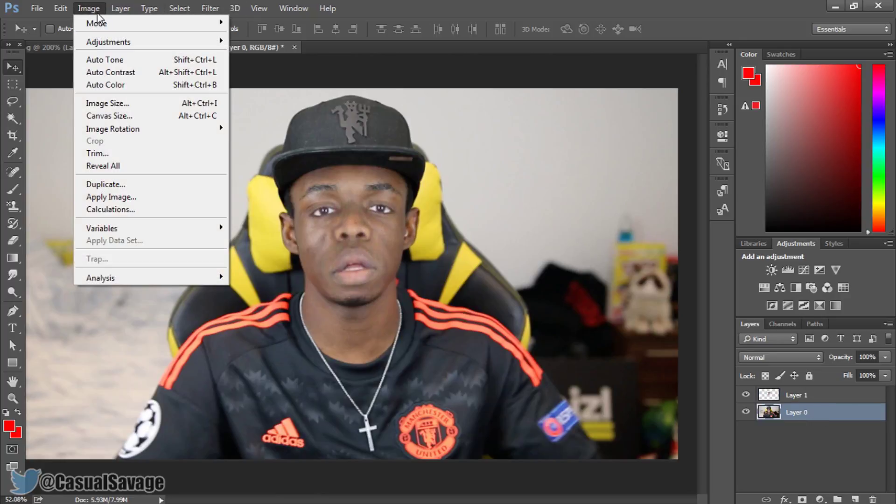
{"action": "mouse_move", "coordinate": [125, 44]}
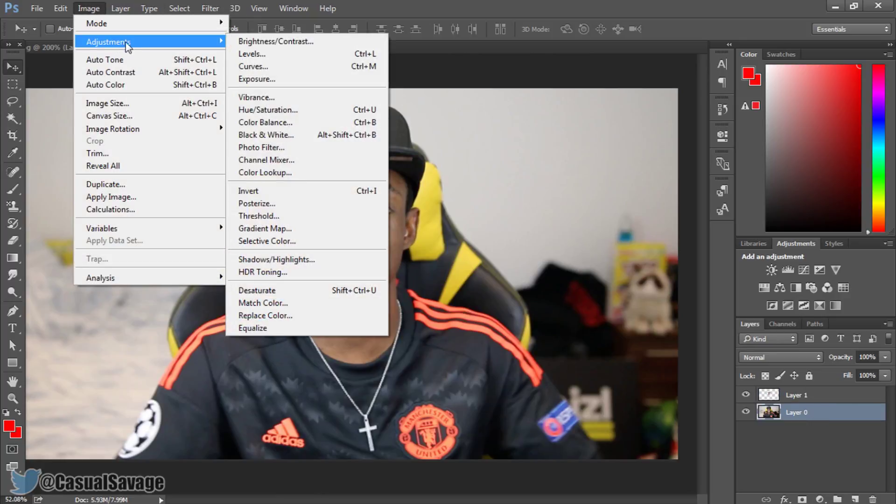
{"action": "left_click", "coordinate": [316, 43]}
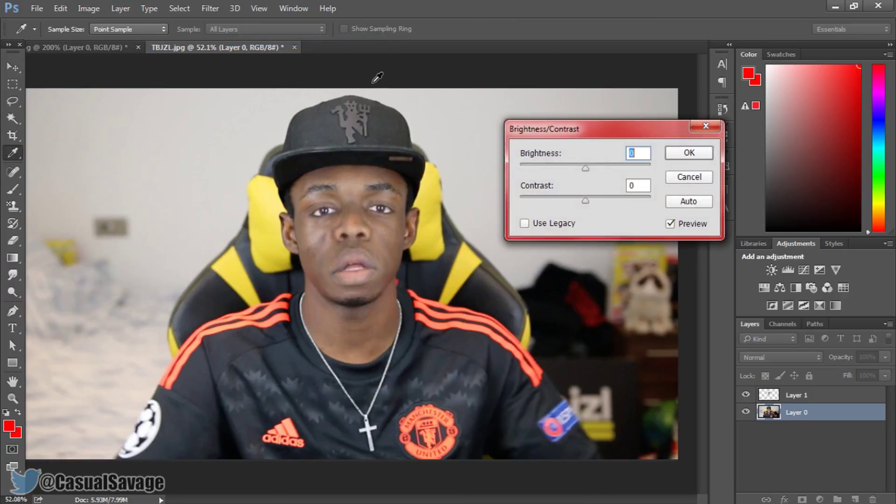
{"action": "mouse_move", "coordinate": [586, 168]}
{"action": "left_mouse_down"}
{"action": "mouse_move", "coordinate": [612, 170]}
{"action": "mouse_move", "coordinate": [596, 174]}
{"action": "left_mouse_up"}
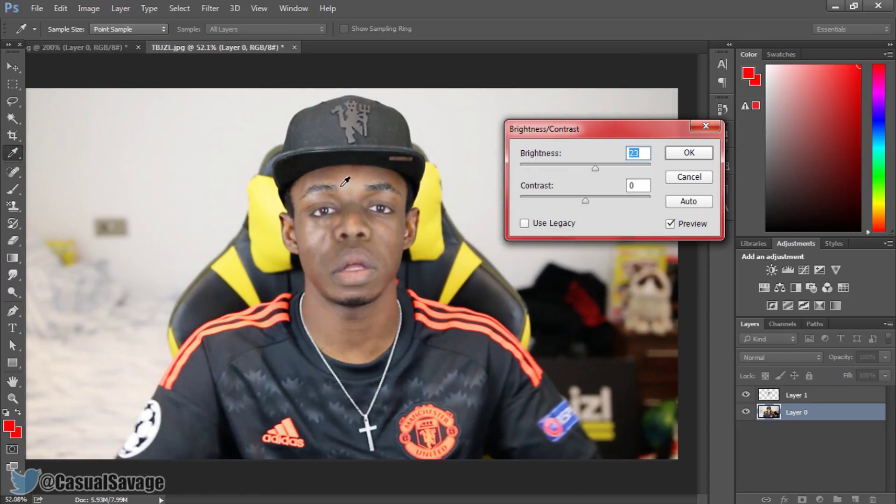
{"action": "left_click_drag", "start_coordinate": [599, 172], "coordinate": [590, 167]}
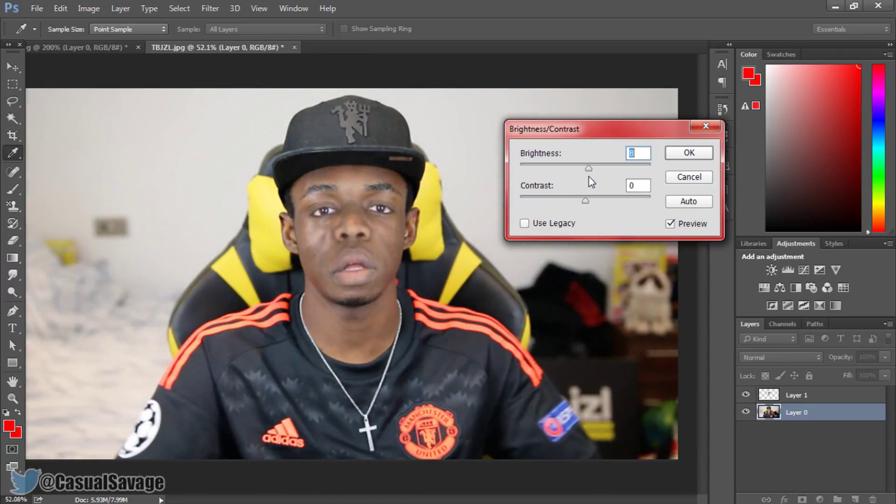
{"action": "left_click", "coordinate": [689, 153]}
{"action": "key", "text": "v"}
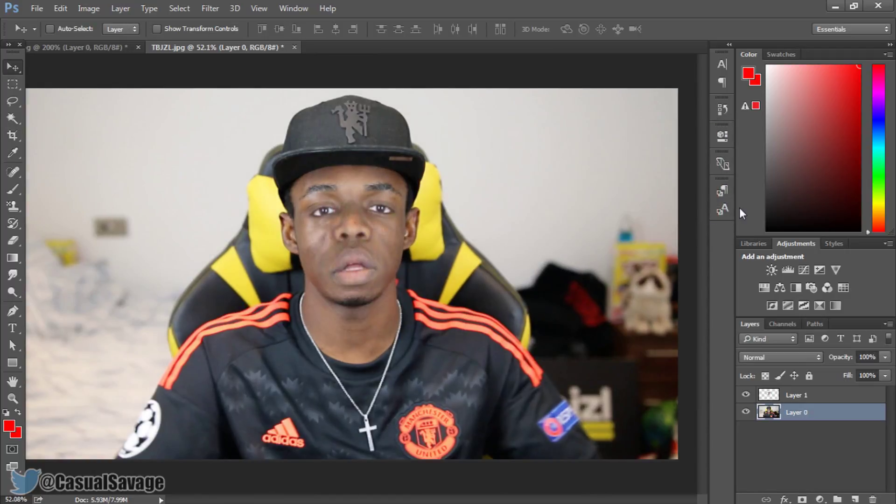